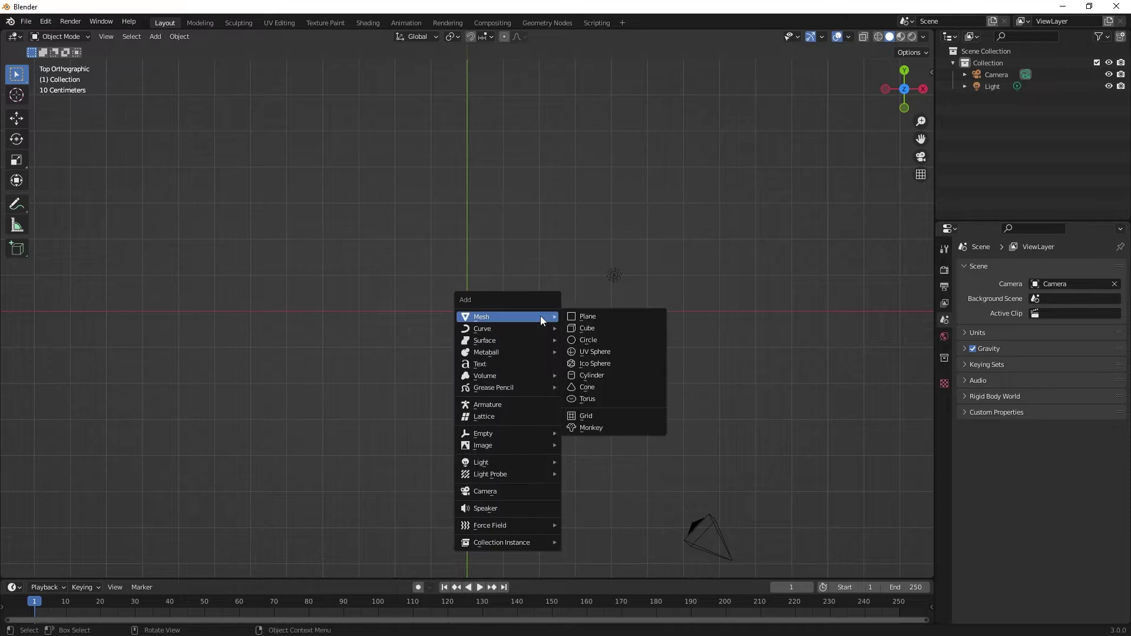
Add a circle mesh at the world origin.
left_click(604, 341)
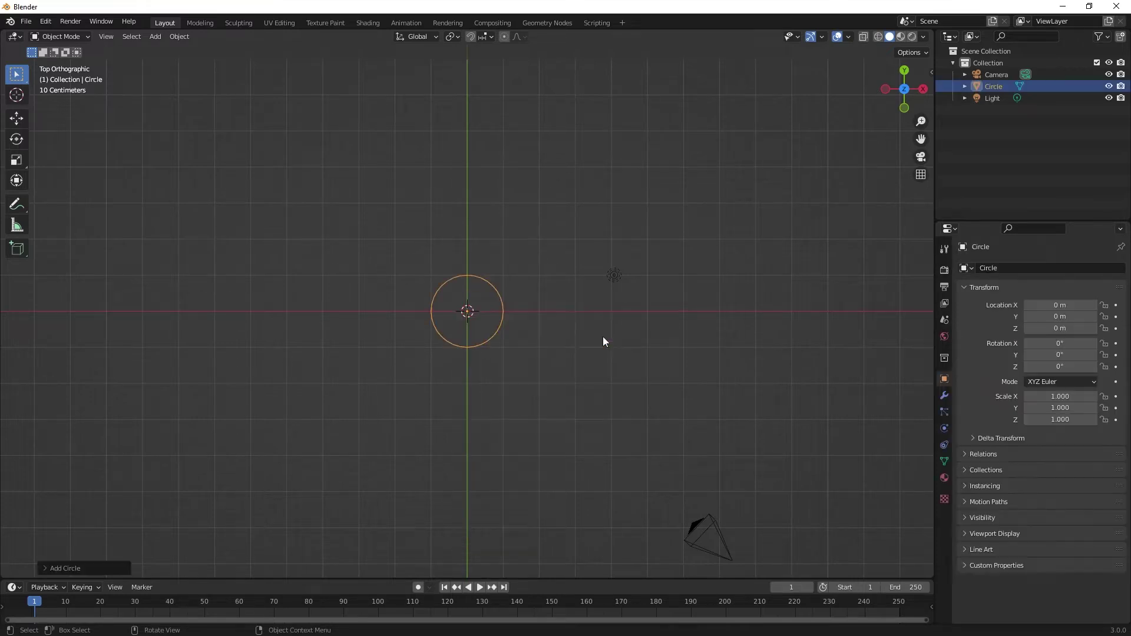
left_click(156, 36)
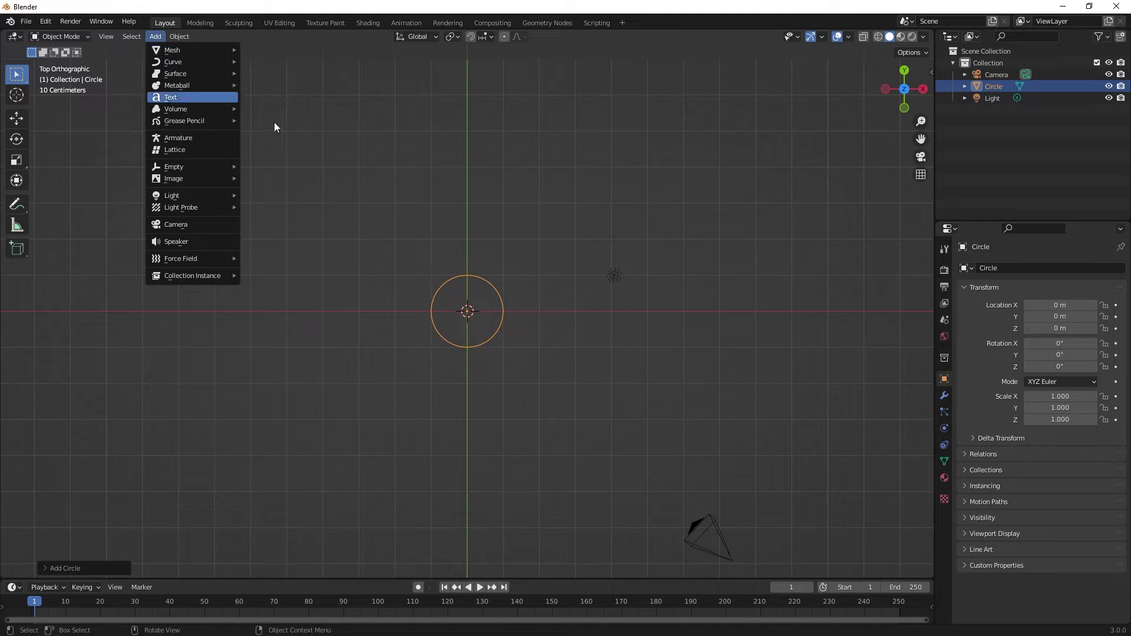
left_click(536, 293)
left_click(507, 298)
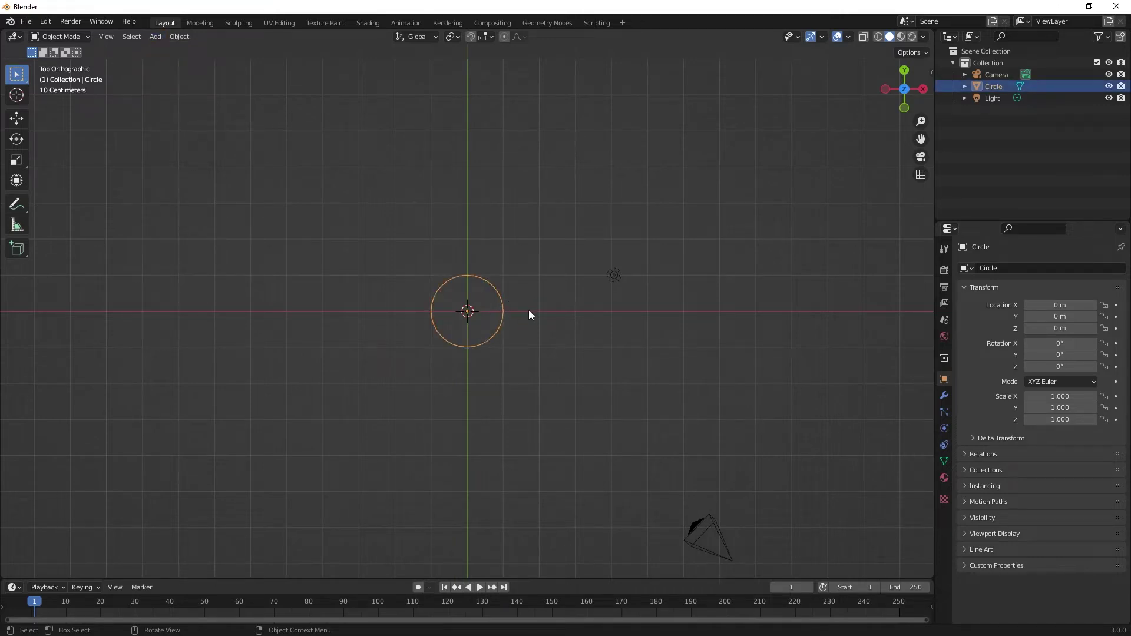
In the right orthographic view, extrude the circle's vertices 3 m straight up to form the cup wall.
key("KP_3")
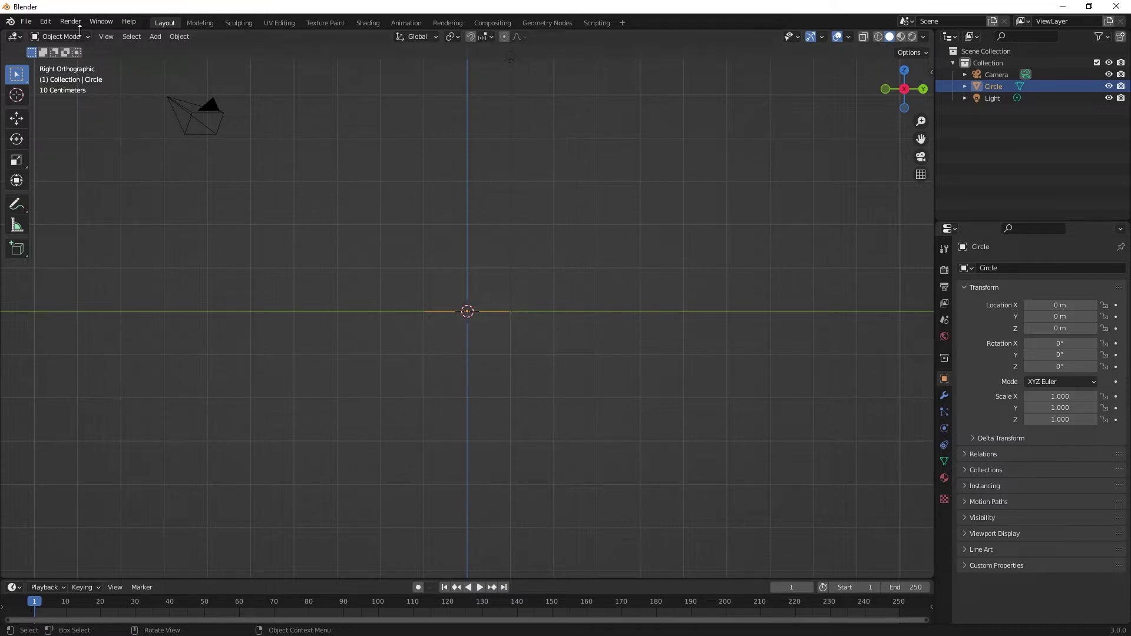
key("Tab")
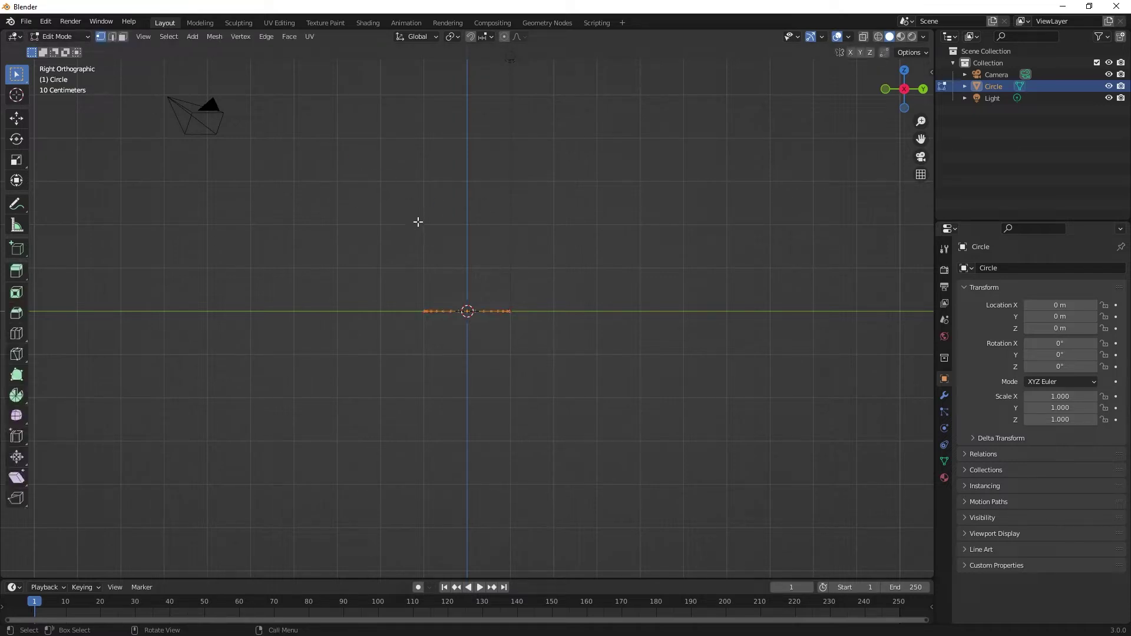
key("e")
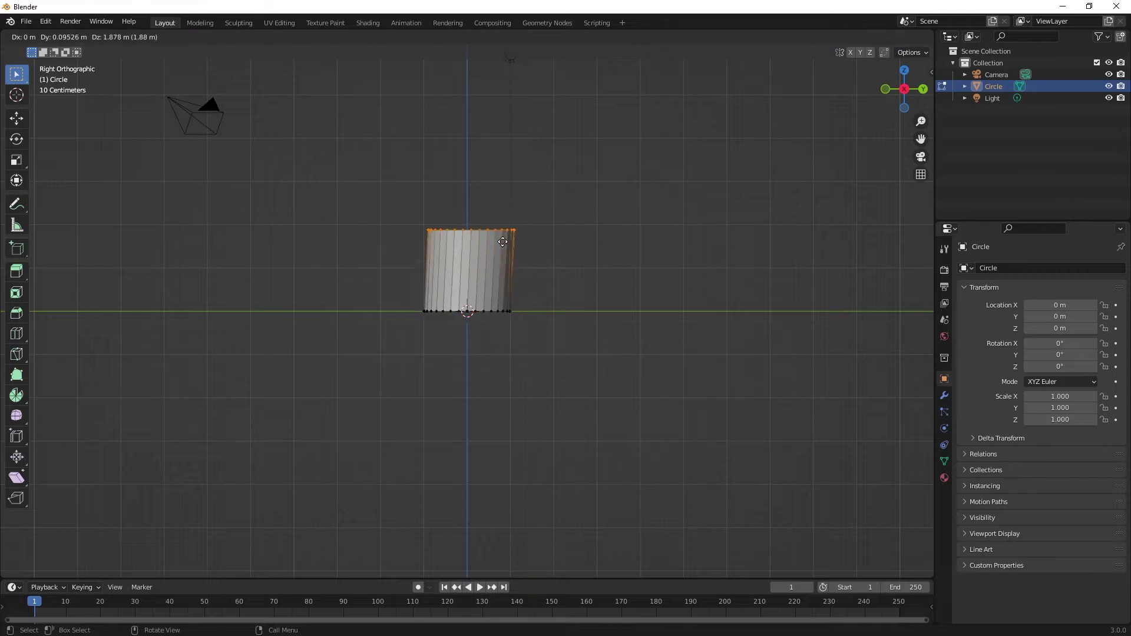
key("ctrl")
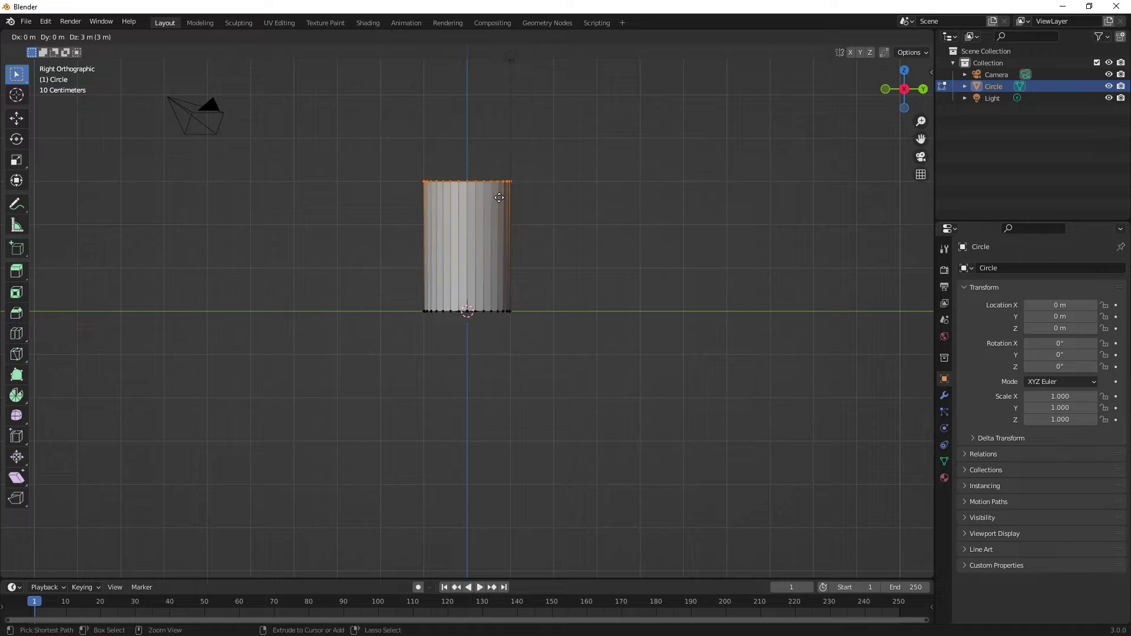
left_click(500, 198)
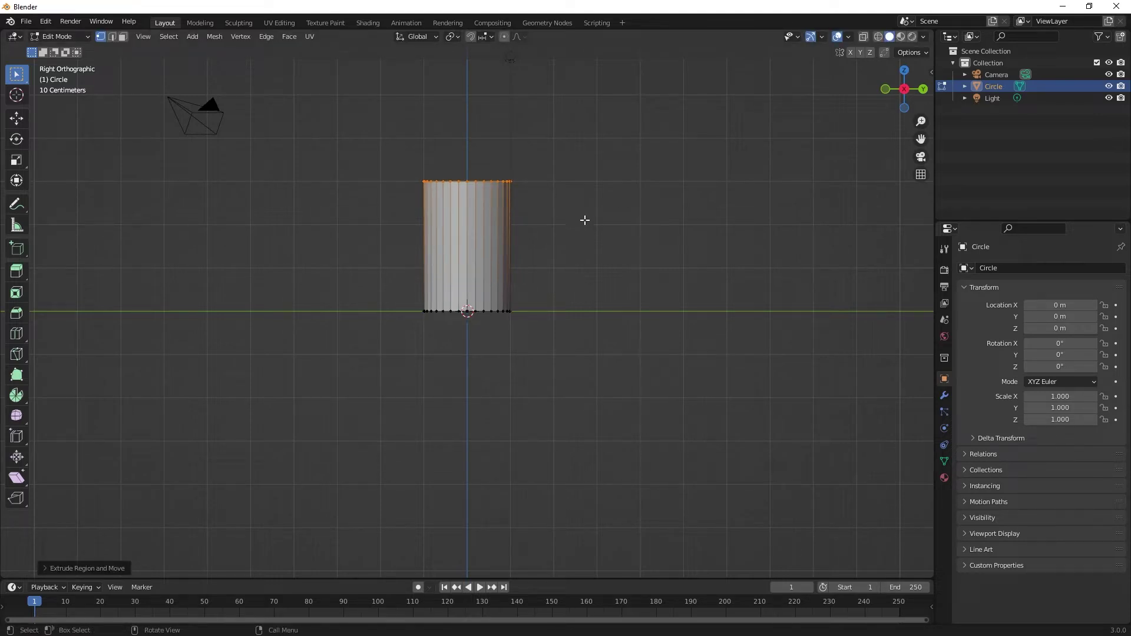
In wireframe shading, scale the cup's top ring to about 1.5 times its size and raise it 0.6 m.
left_click(878, 36)
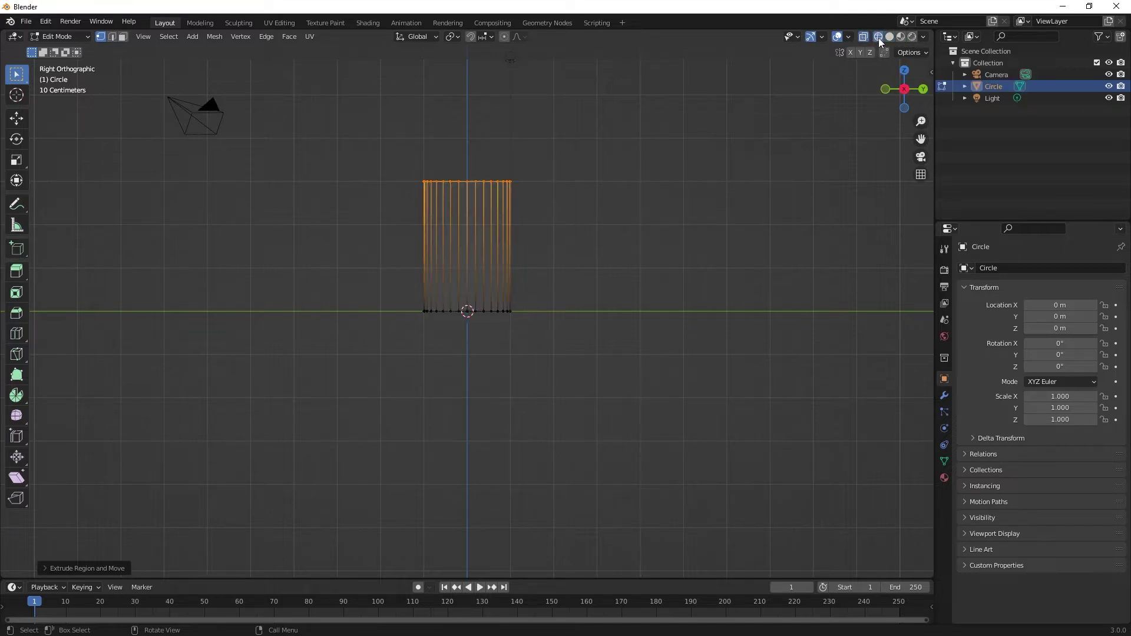
key("s")
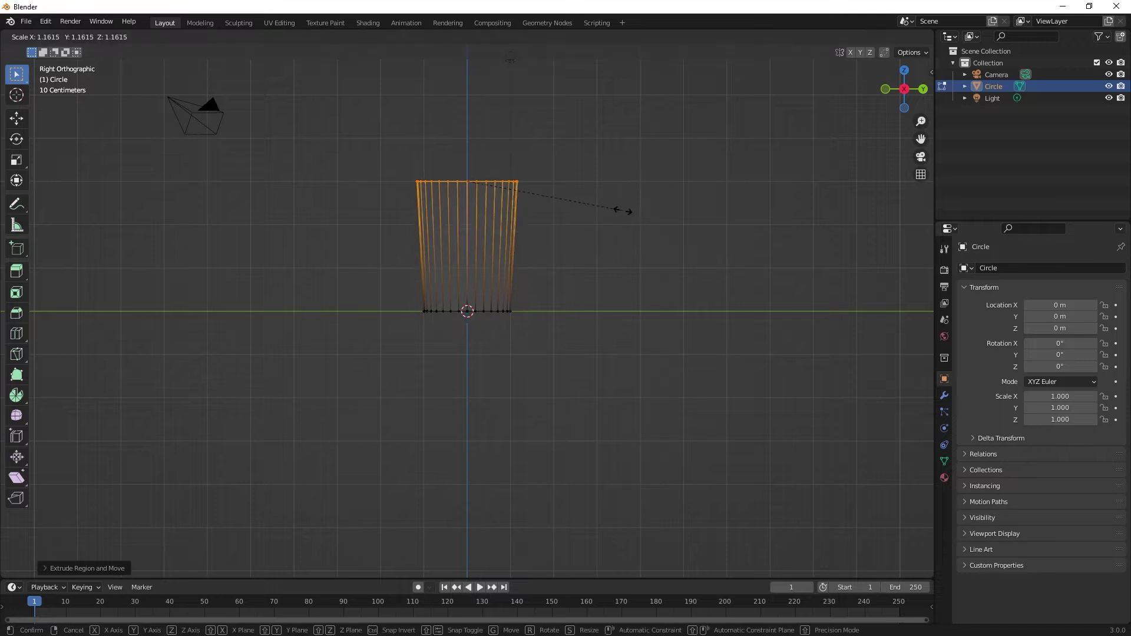
left_click(672, 215)
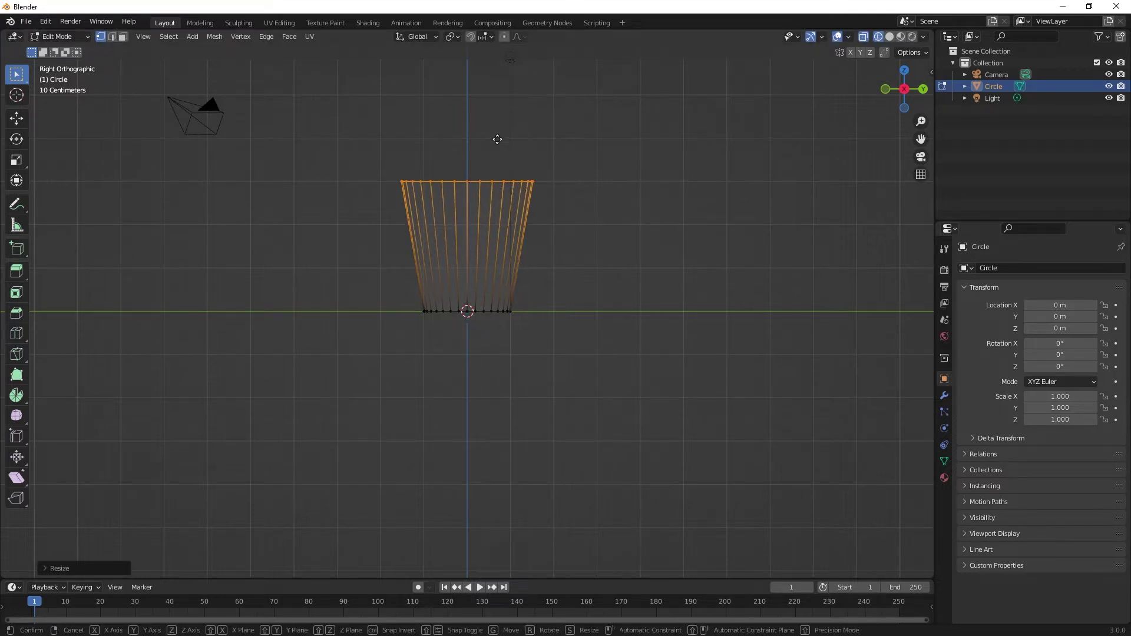
key("g")
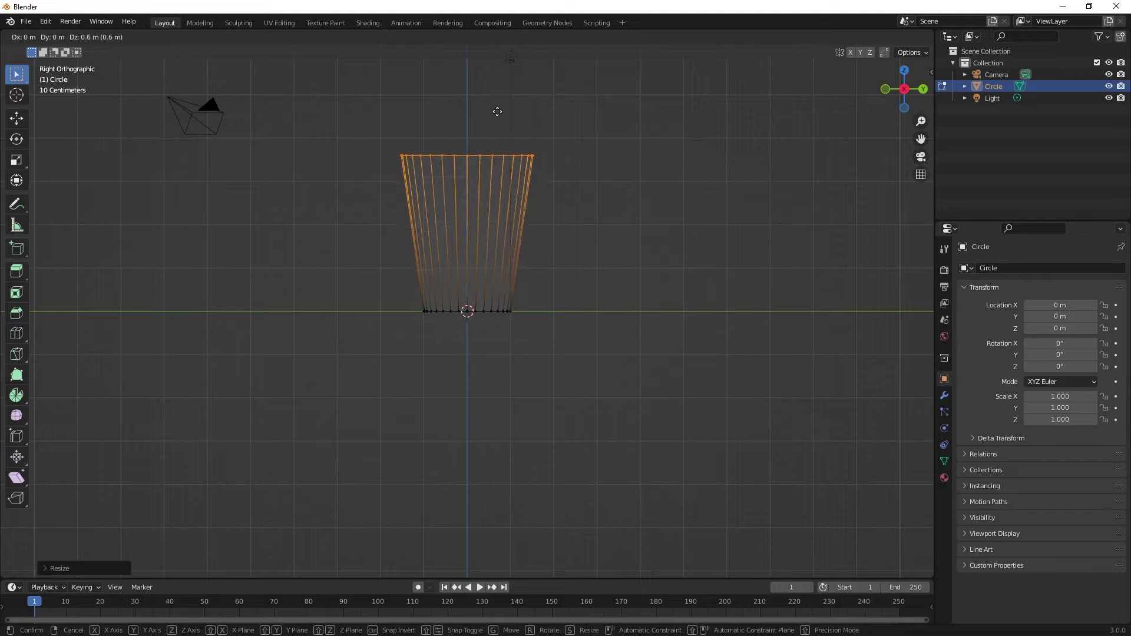
left_click(497, 111)
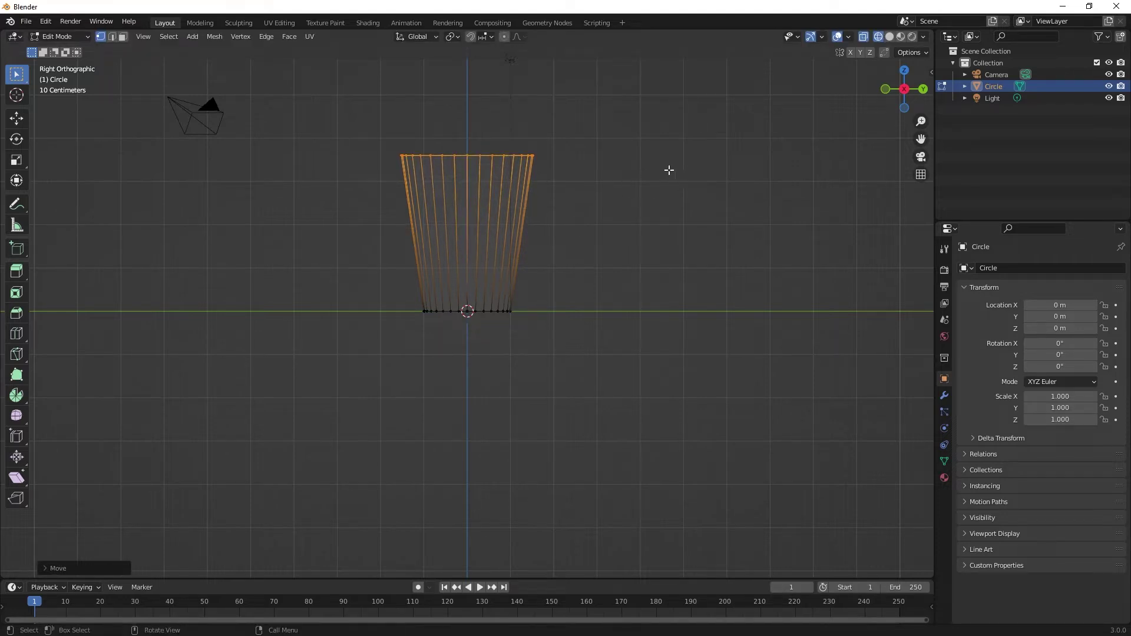
Extrude the cup's top ring upward about 0.04 m and scale the new ring slightly inward to start the rim.
middle_click_drag(597, 179, 609, 357, "shift")
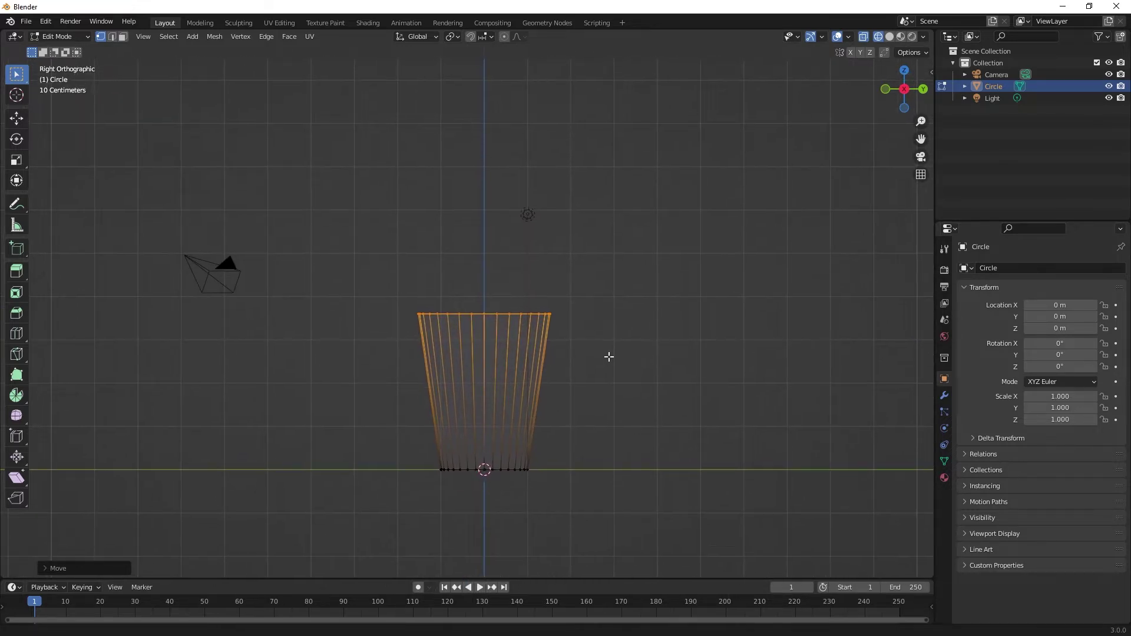
scroll(623, 295, "up", 7)
middle_click_drag(811, 333, 777, 311, "shift")
scroll(783, 298, "down", 1)
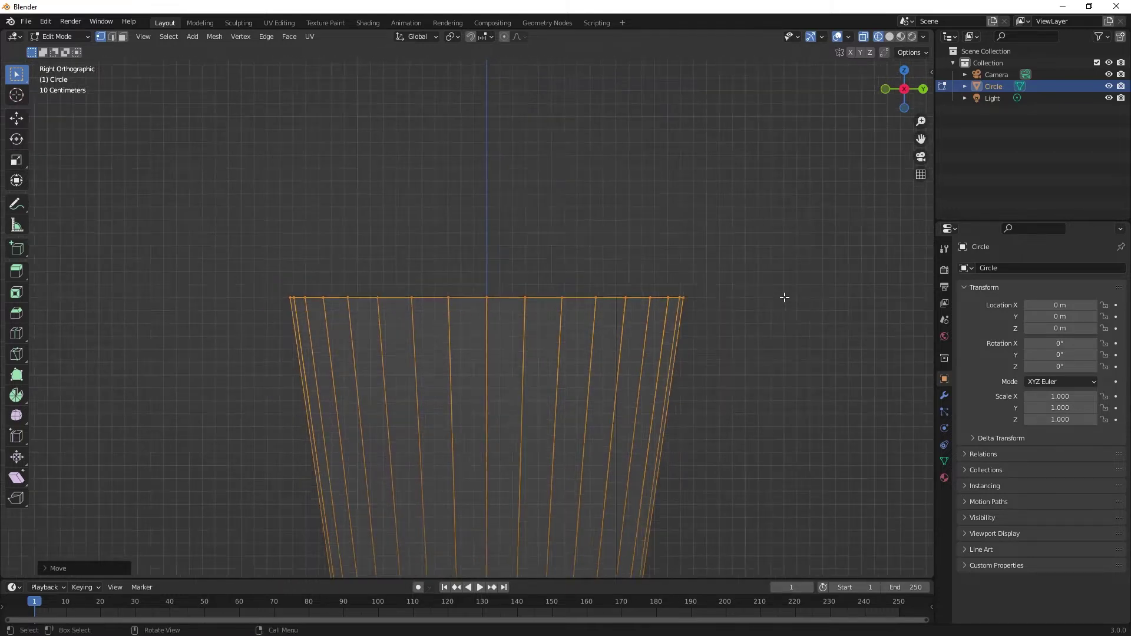
scroll(785, 297, "down", 5)
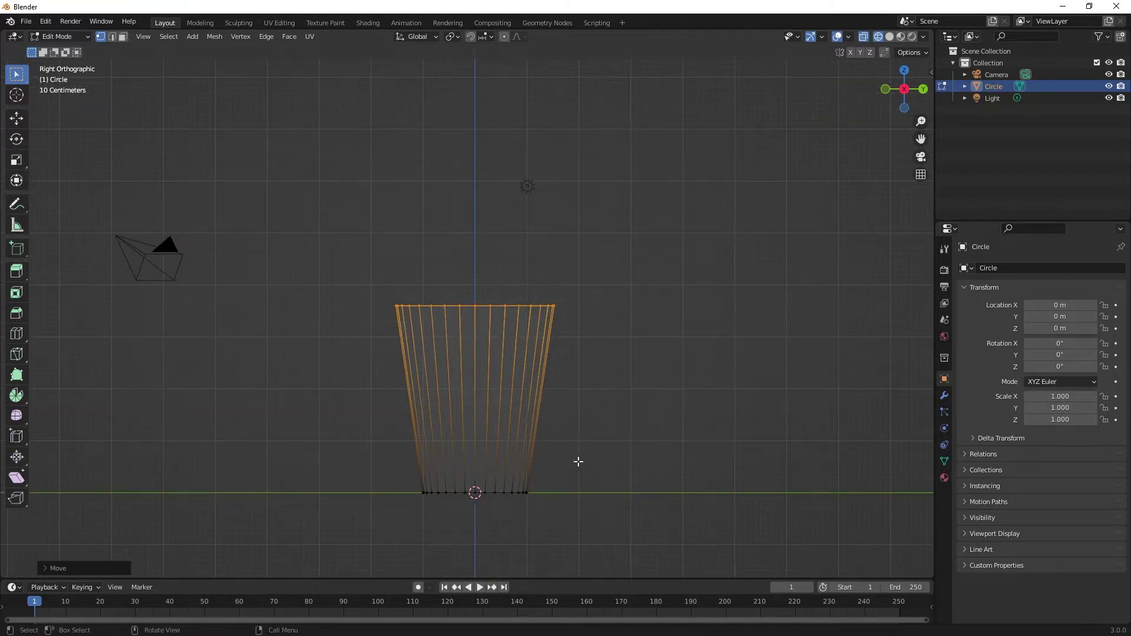
scroll(634, 353, "up", 4)
scroll(636, 346, "up", 3)
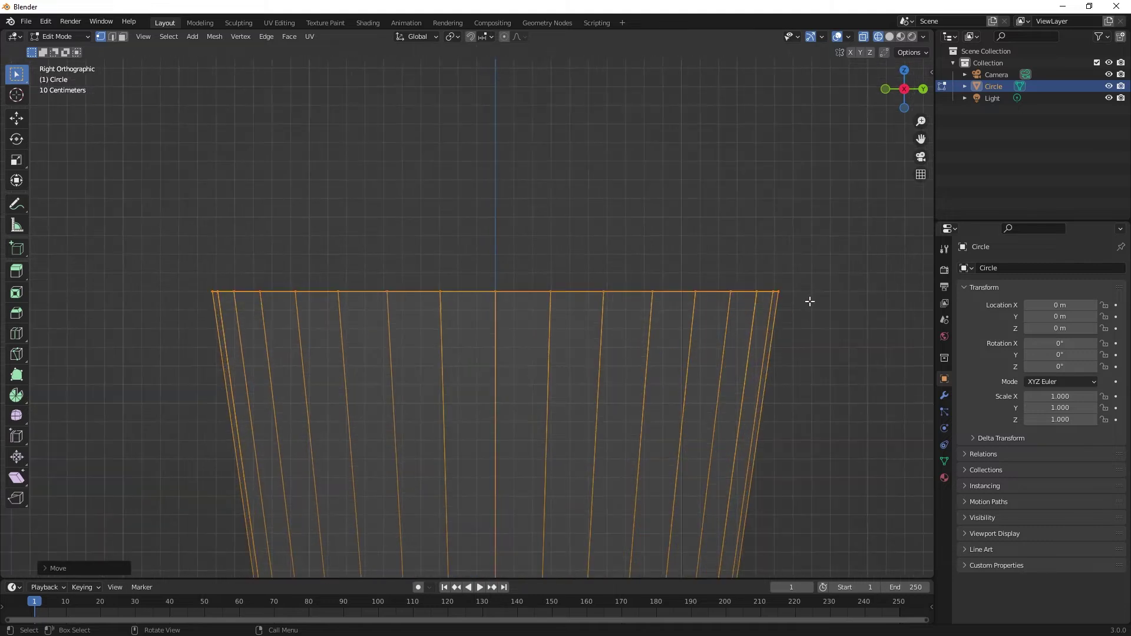
key("e")
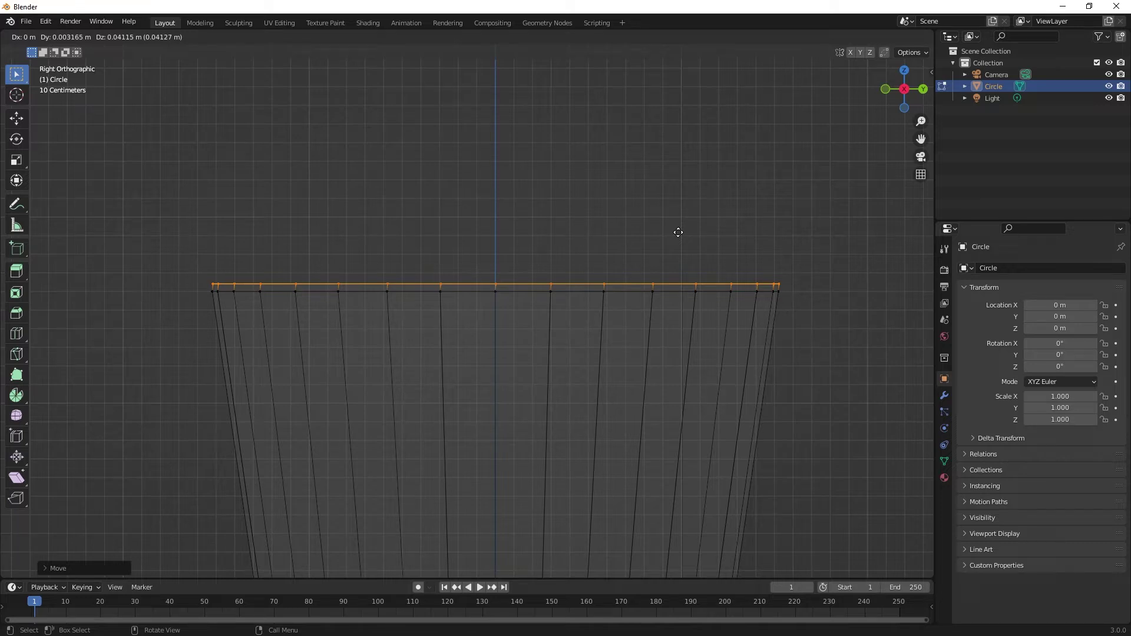
left_click(678, 231)
key("s")
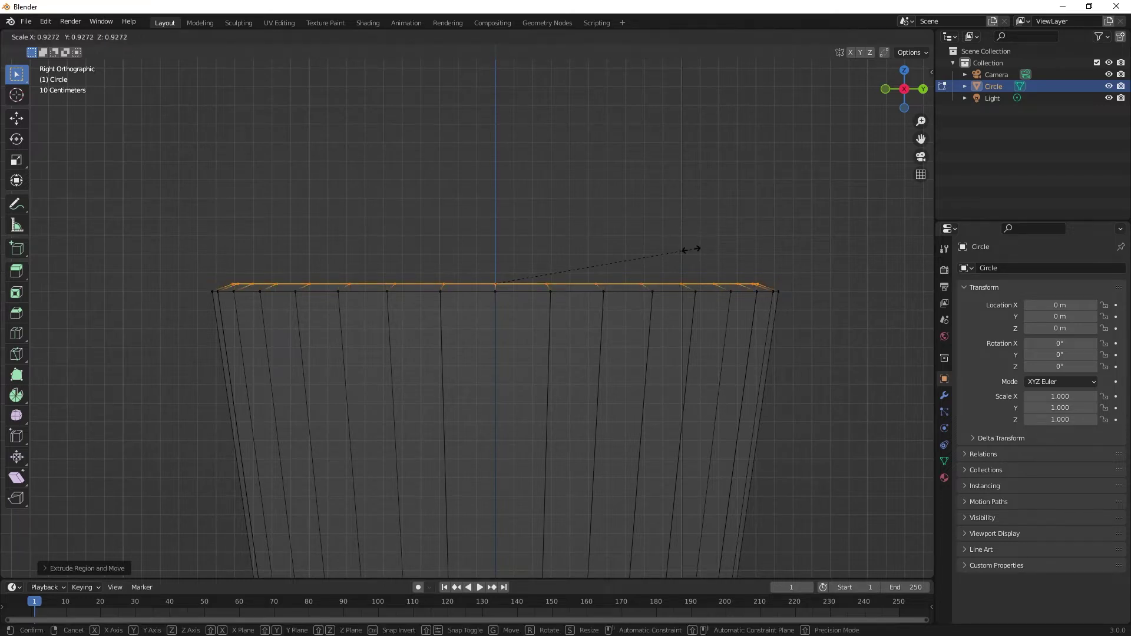
left_click(696, 249)
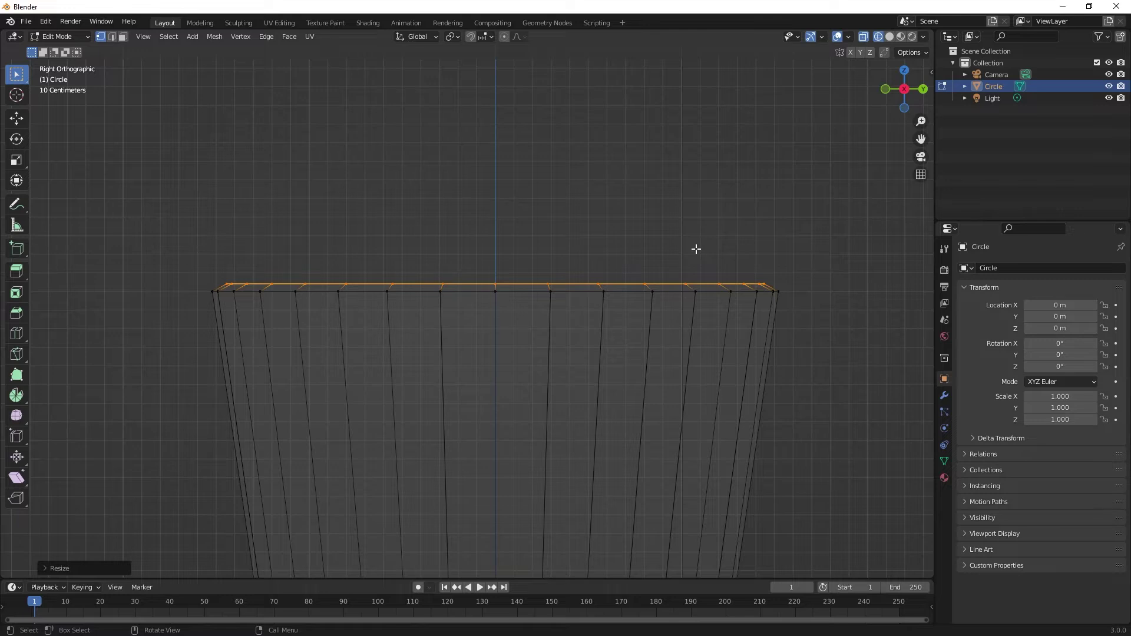
Extrude the rim's inner ring downward about 0.04 m and scale it slightly inward.
key("e")
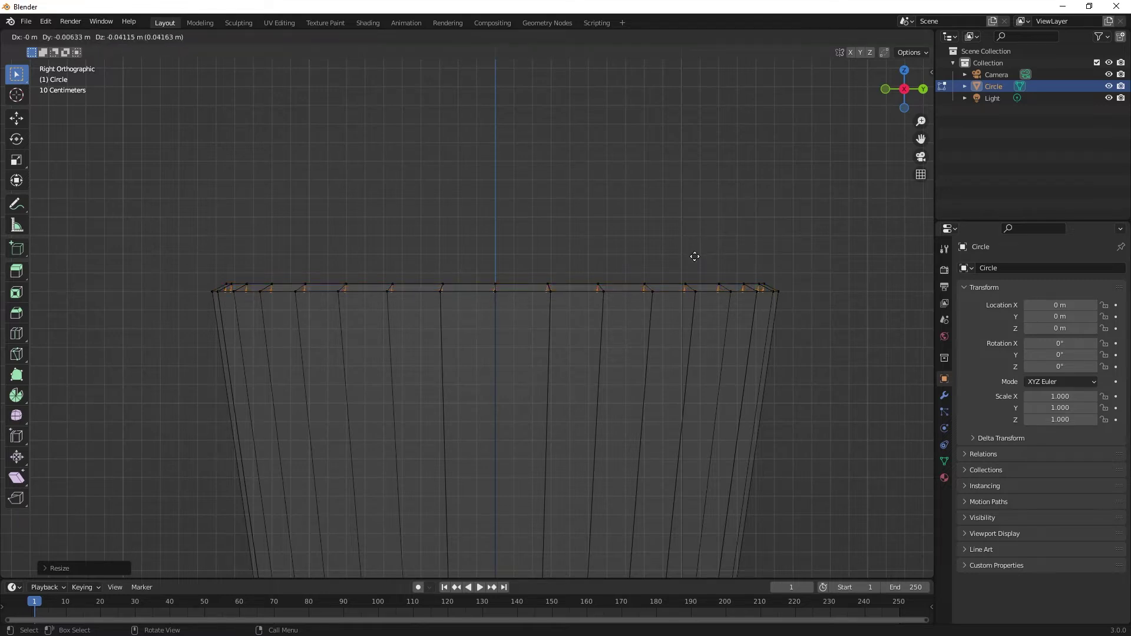
left_click(695, 257)
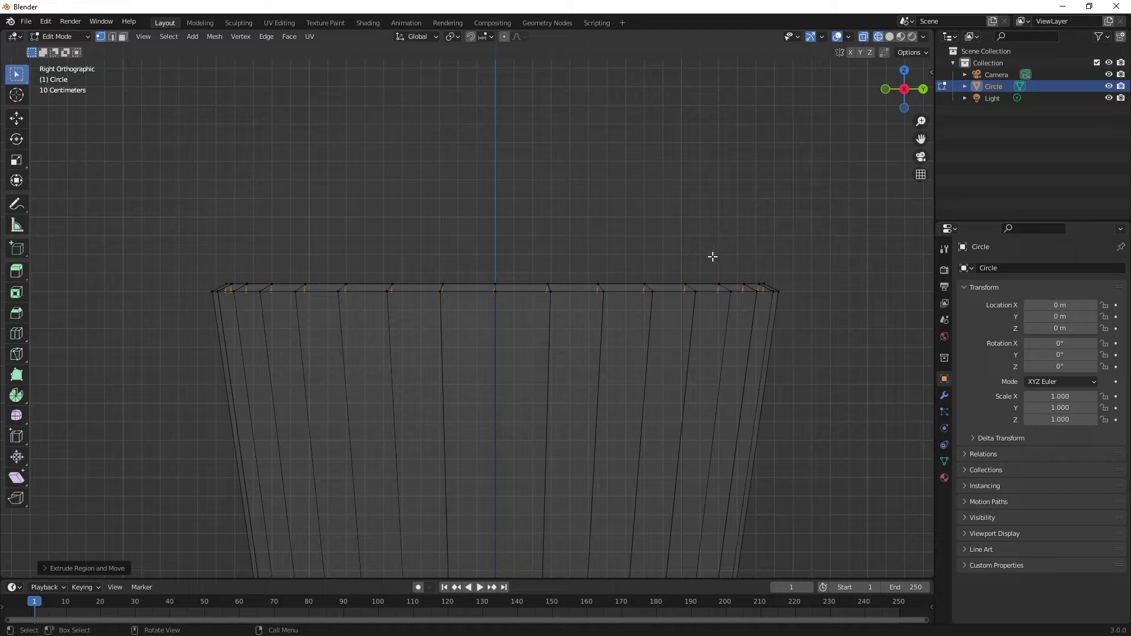
key("s")
left_click(703, 256)
Extrude the inner rim ring down to the cup's base level and scale it to sit just inside the outer wall.
scroll(703, 255, "down", 3)
middle_click_drag(704, 308, 690, 141, "shift")
left_click(432, 38)
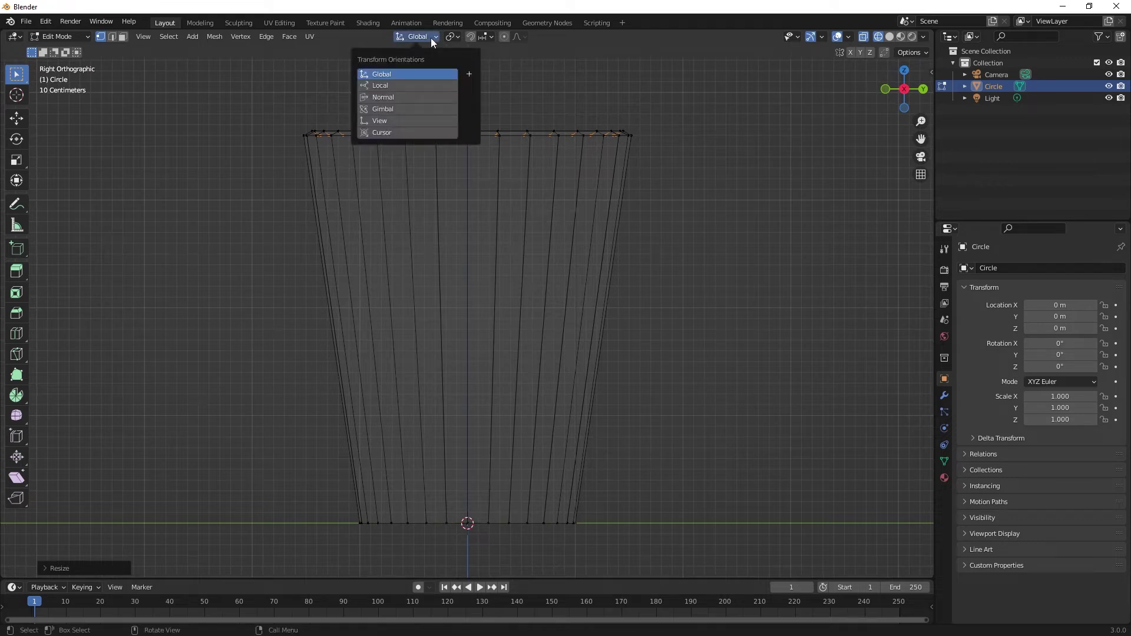
left_click(430, 37)
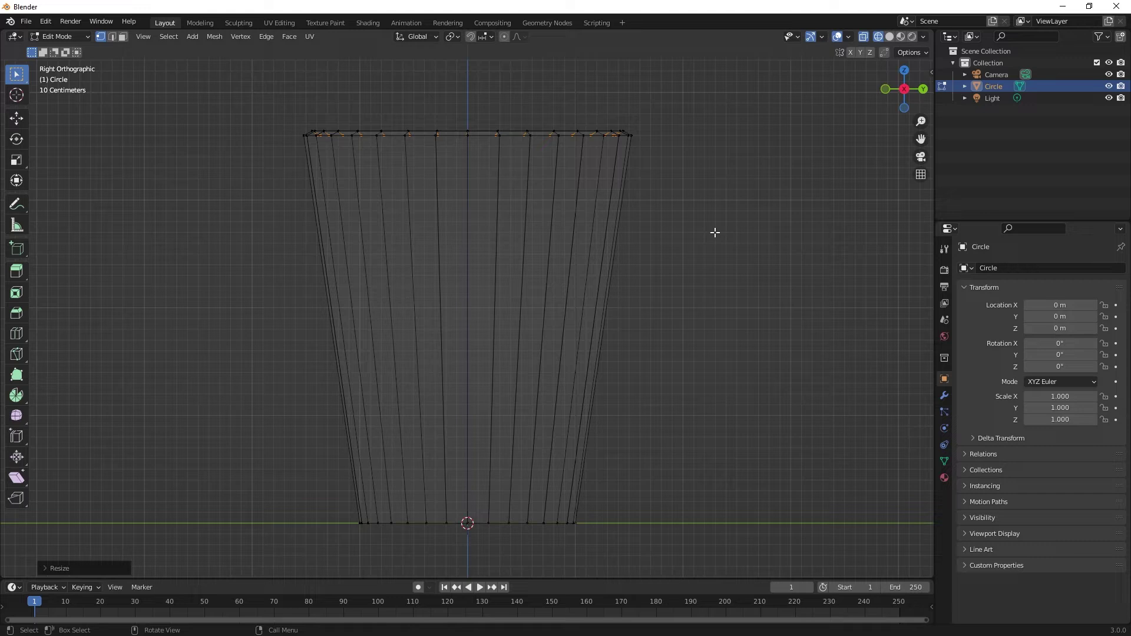
key("e")
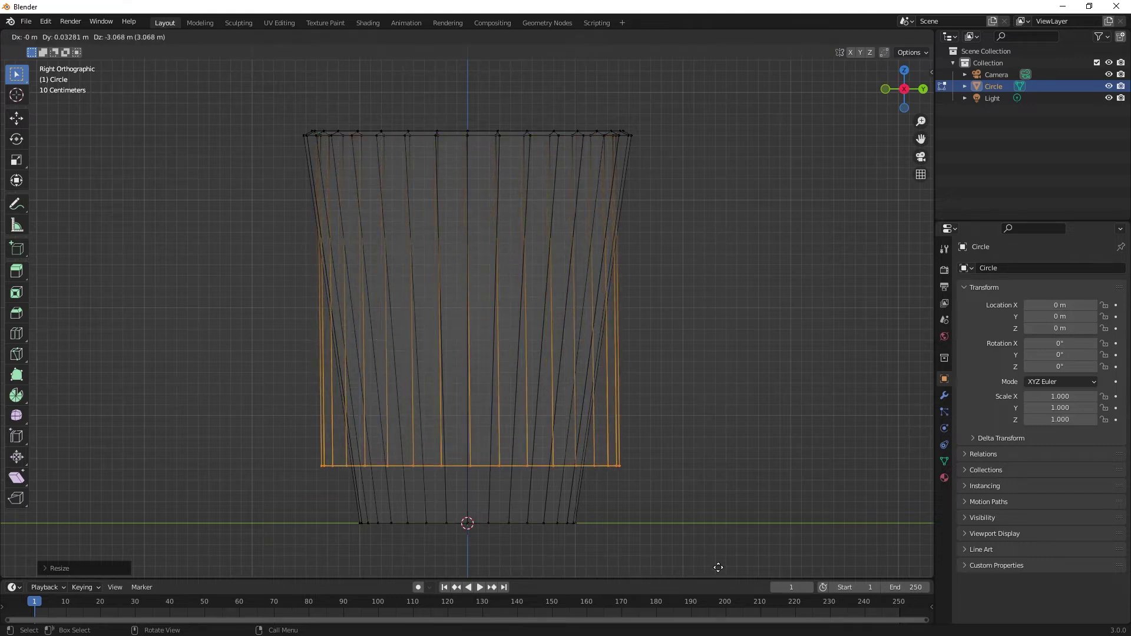
left_click(720, 85)
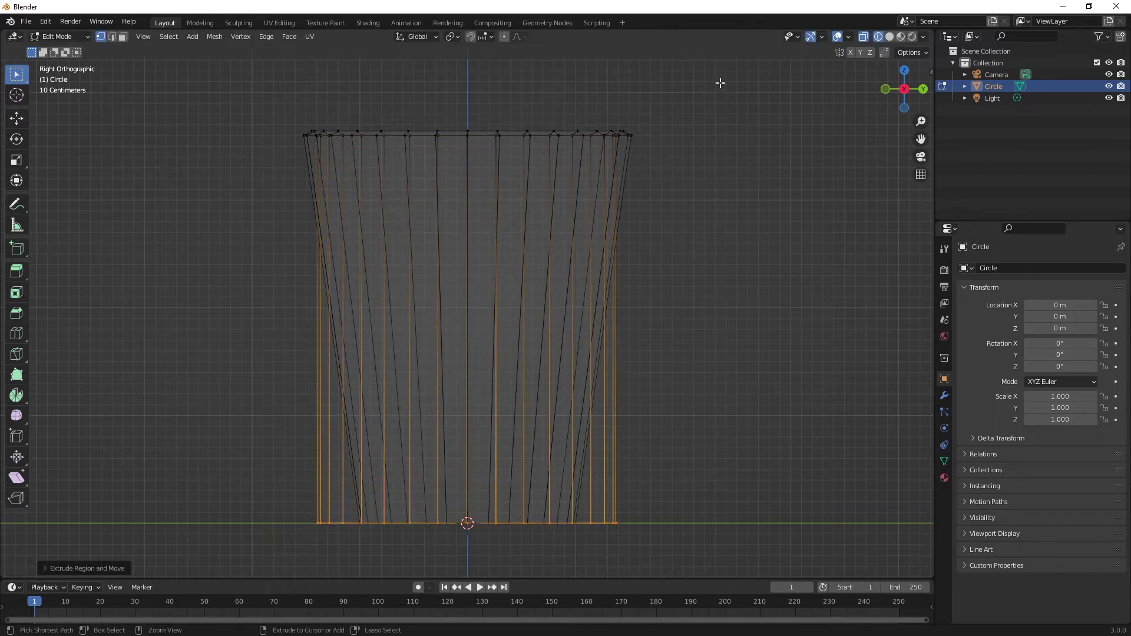
key("s")
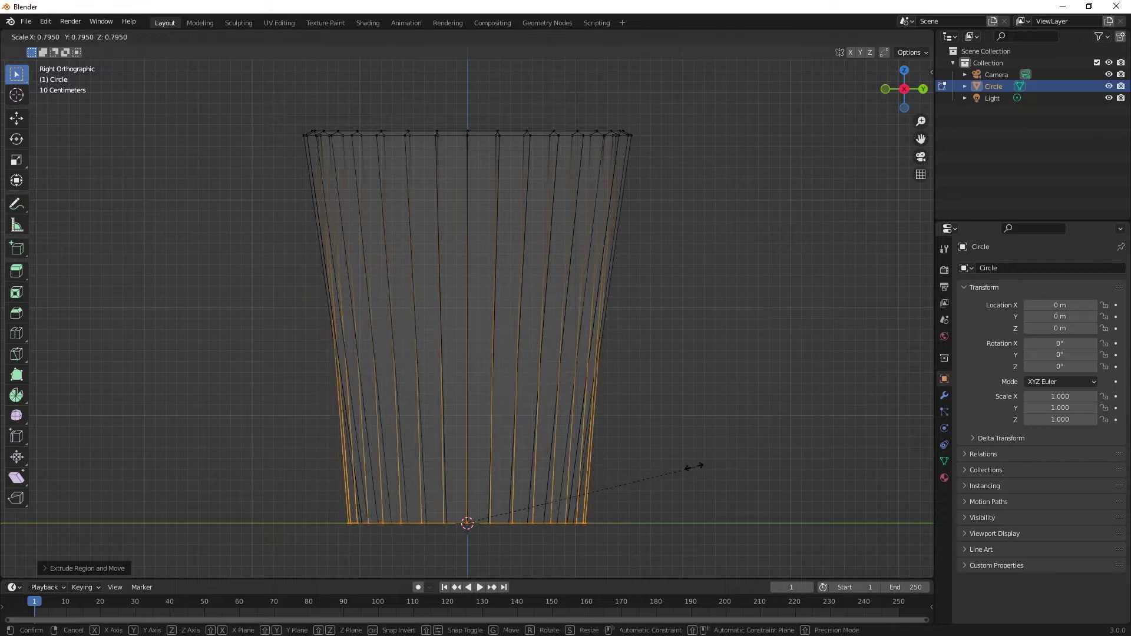
left_click(645, 470)
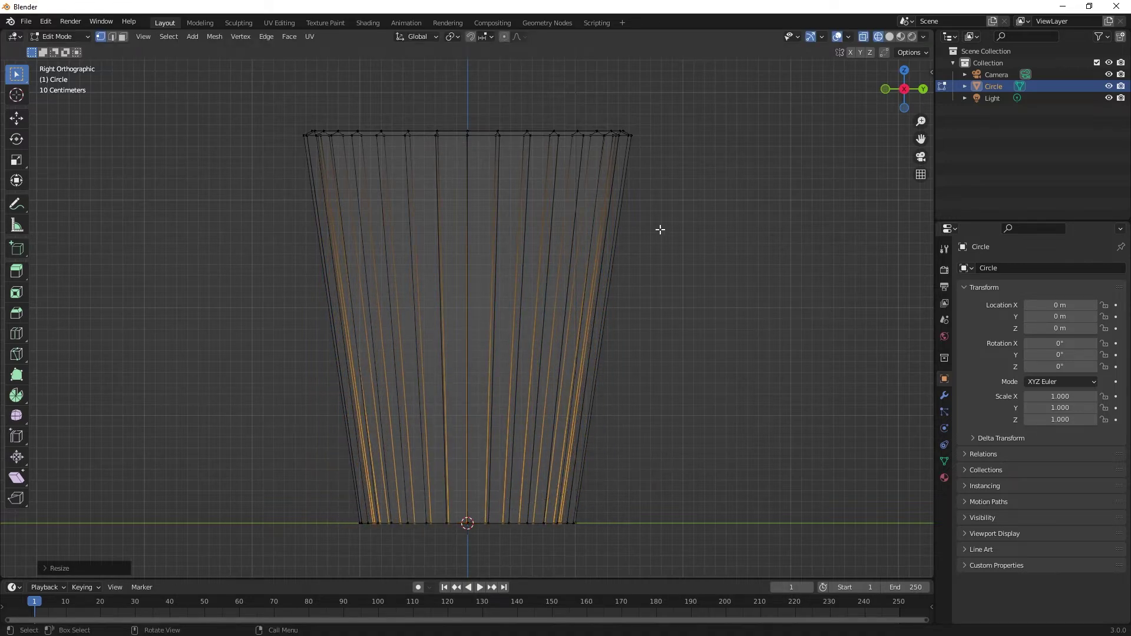
Fill the selected inner bottom ring with faces to close the cup's floor.
middle_click_drag(661, 229, 624, 354)
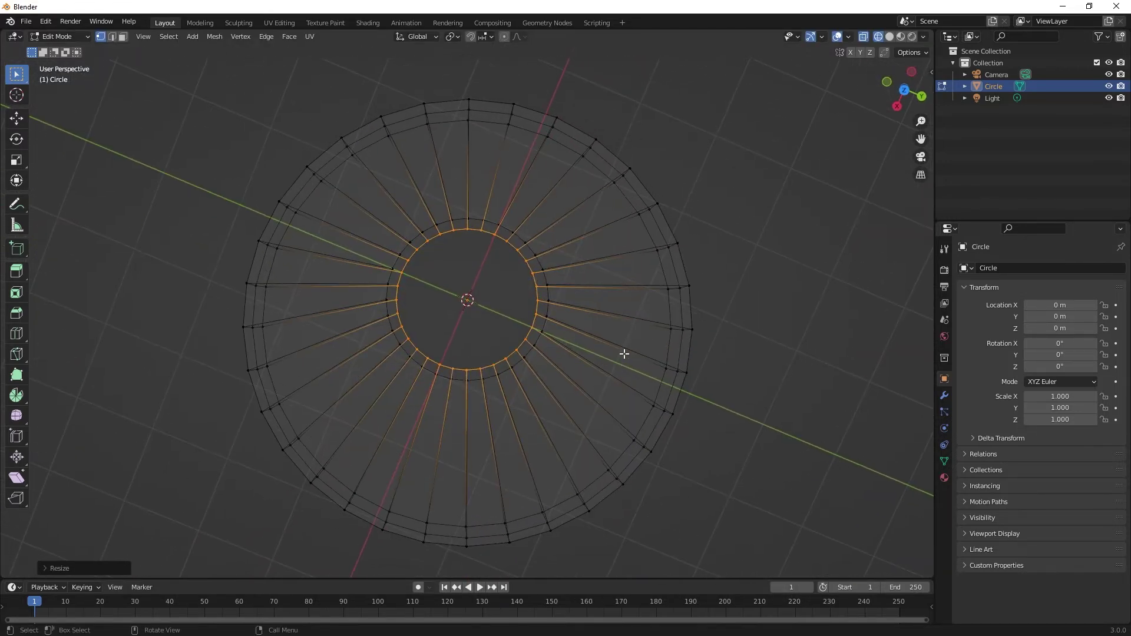
middle_click_drag(534, 348, 589, 330)
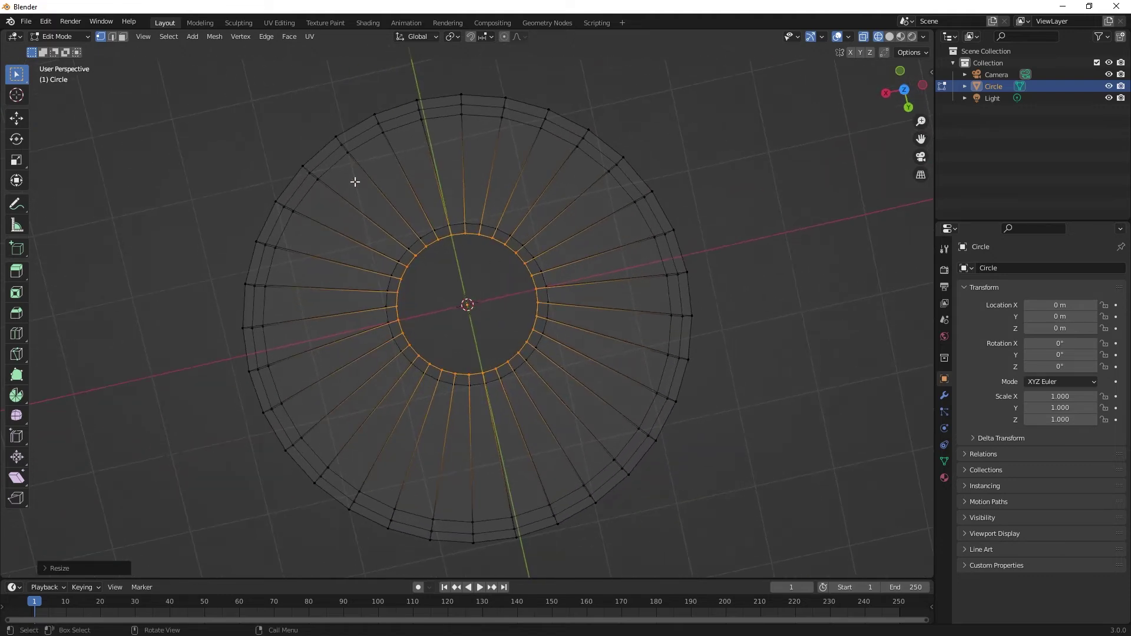
left_click(286, 37)
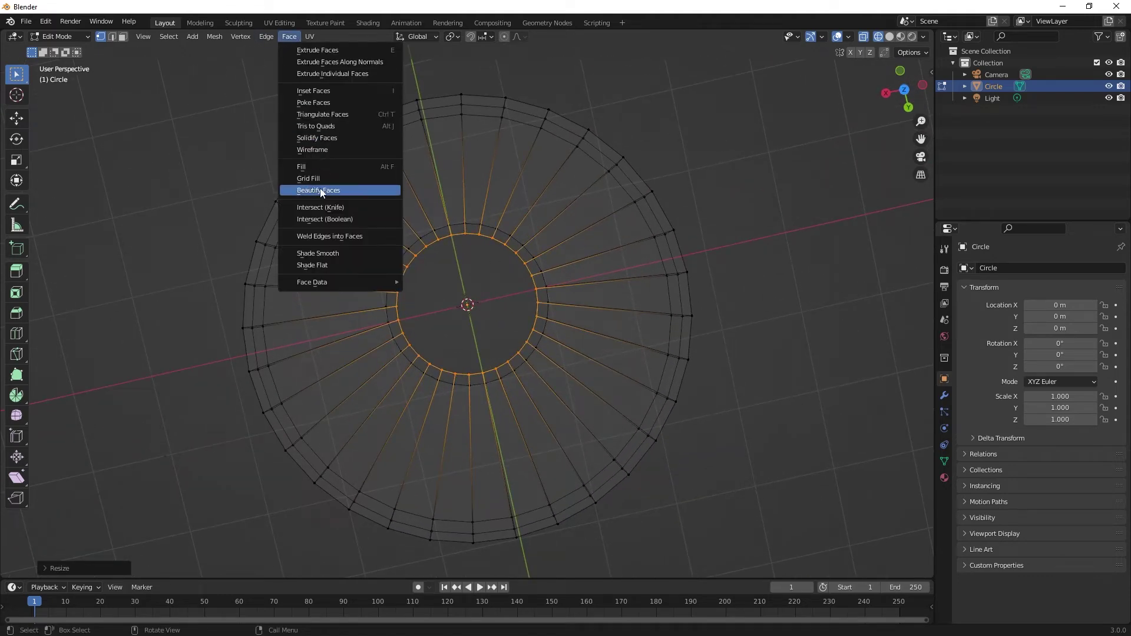
left_click(326, 167)
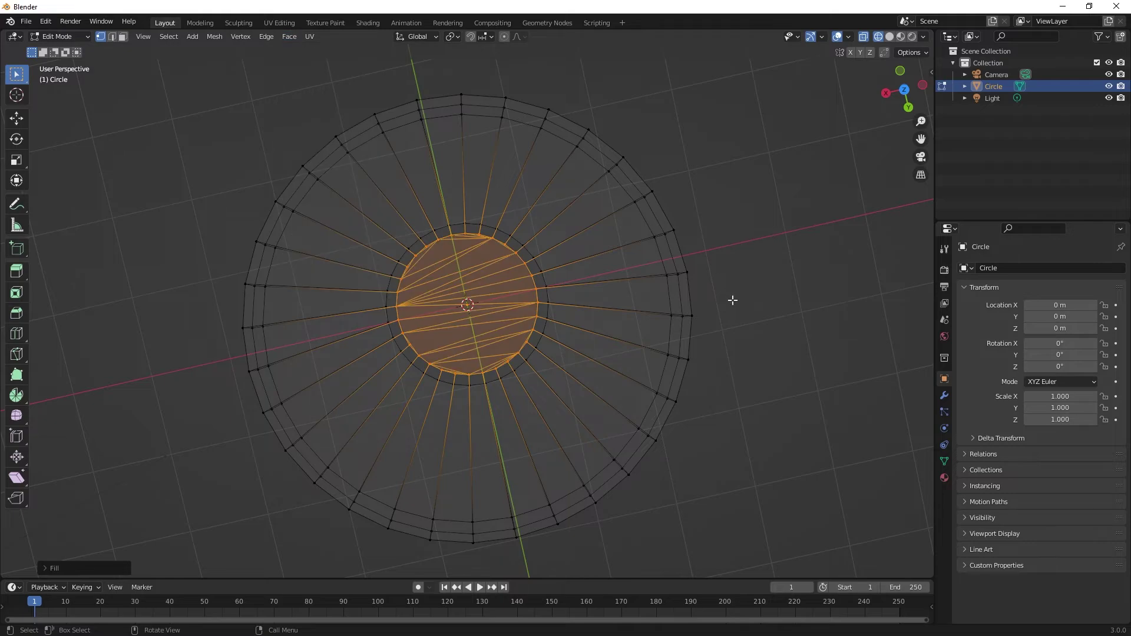
Display the cup in Material Preview shading from a side perspective and return to editing its mesh.
middle_click_drag(732, 298, 802, 172)
key("Tab")
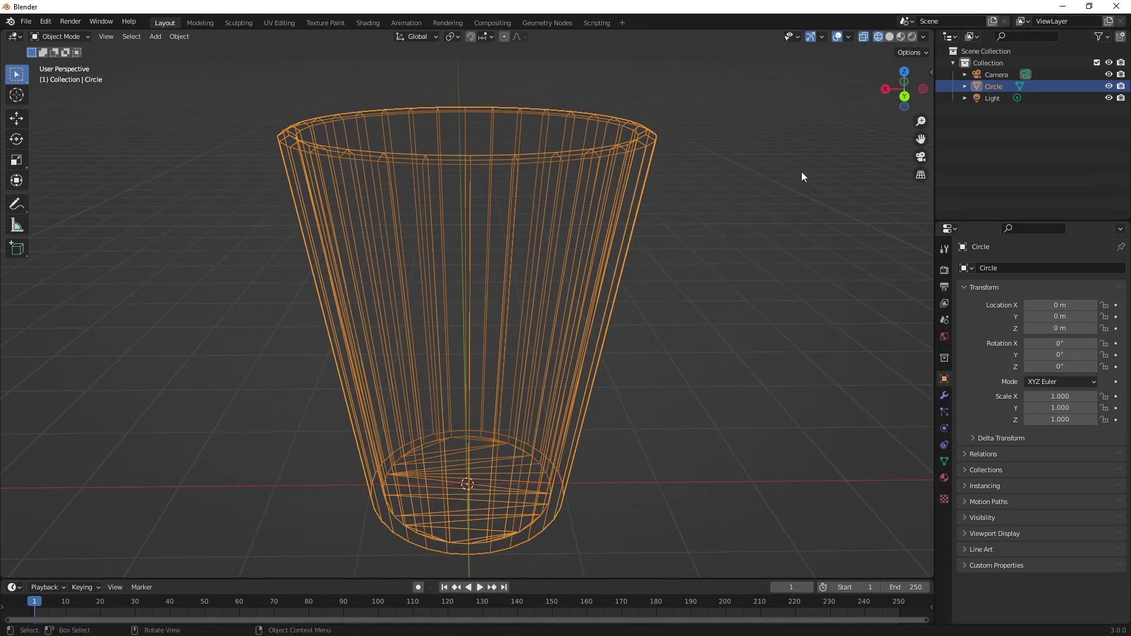
left_click(901, 39)
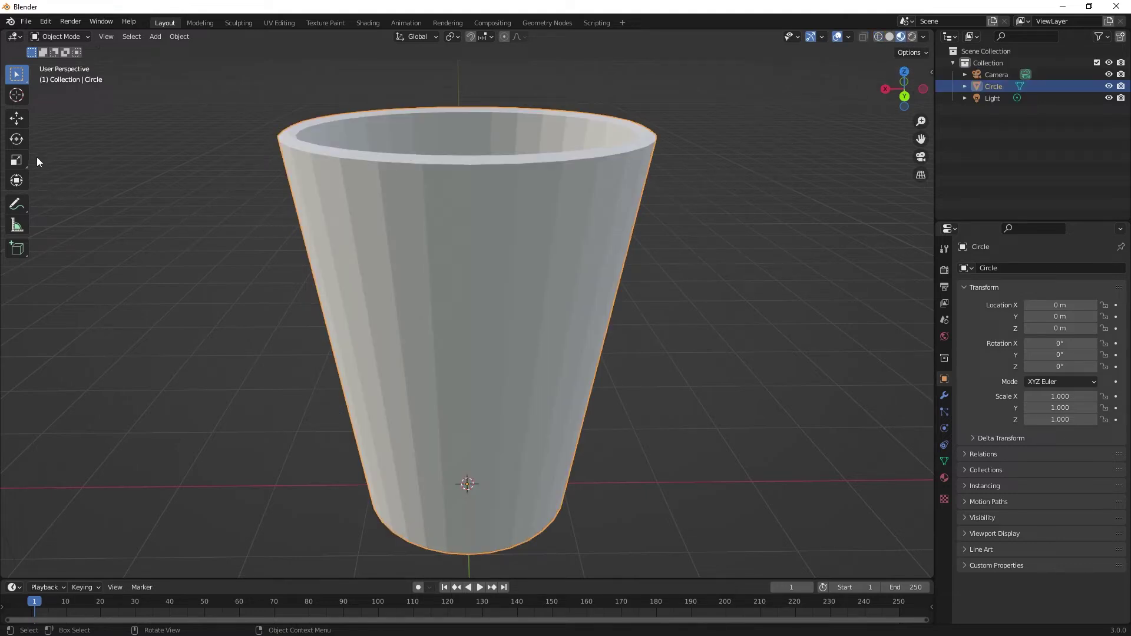
key("Tab")
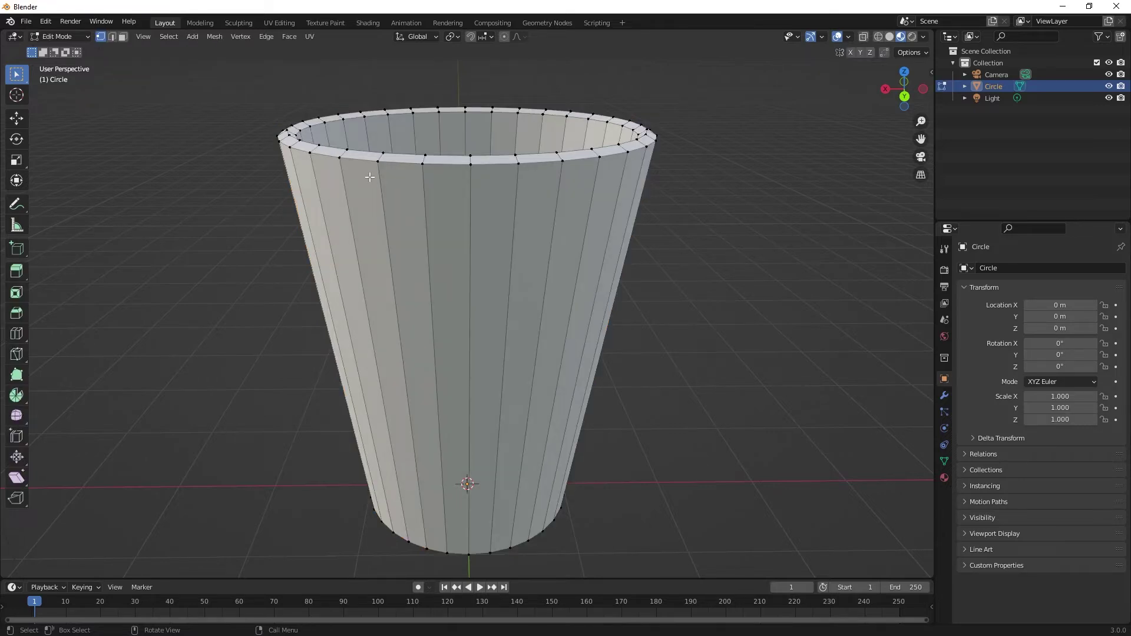
Leave mesh editing and apply smooth shading to the cup.
key("Tab")
left_click(178, 37)
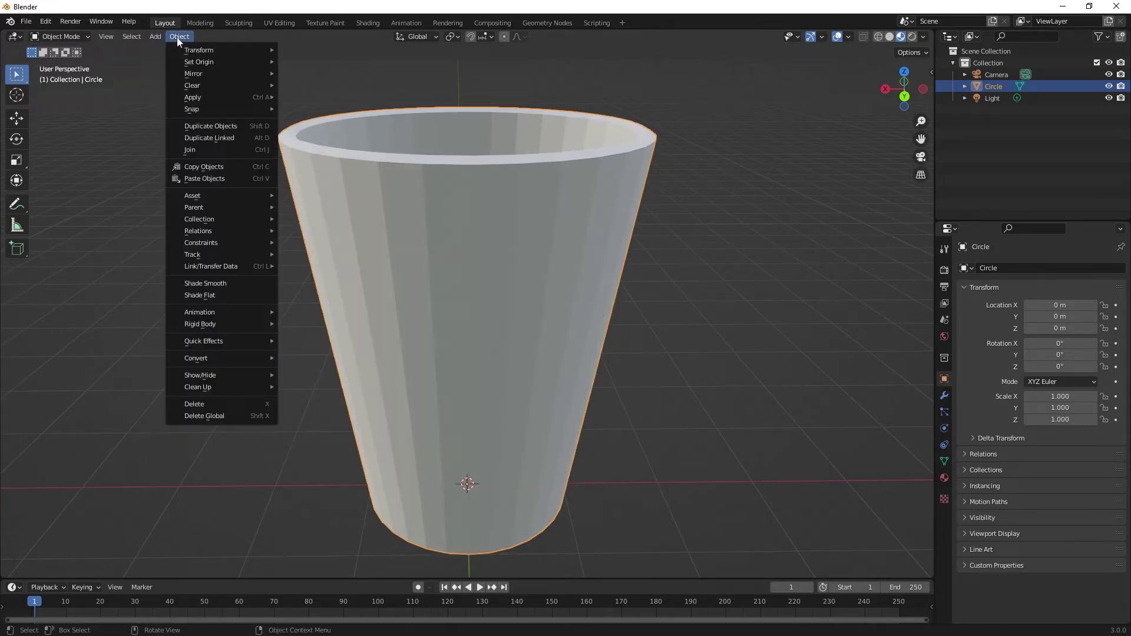
left_click(213, 285)
mouse_move(610, 310)
middle_mouse_down()
mouse_move(595, 334)
mouse_move(538, 318)
middle_mouse_up()
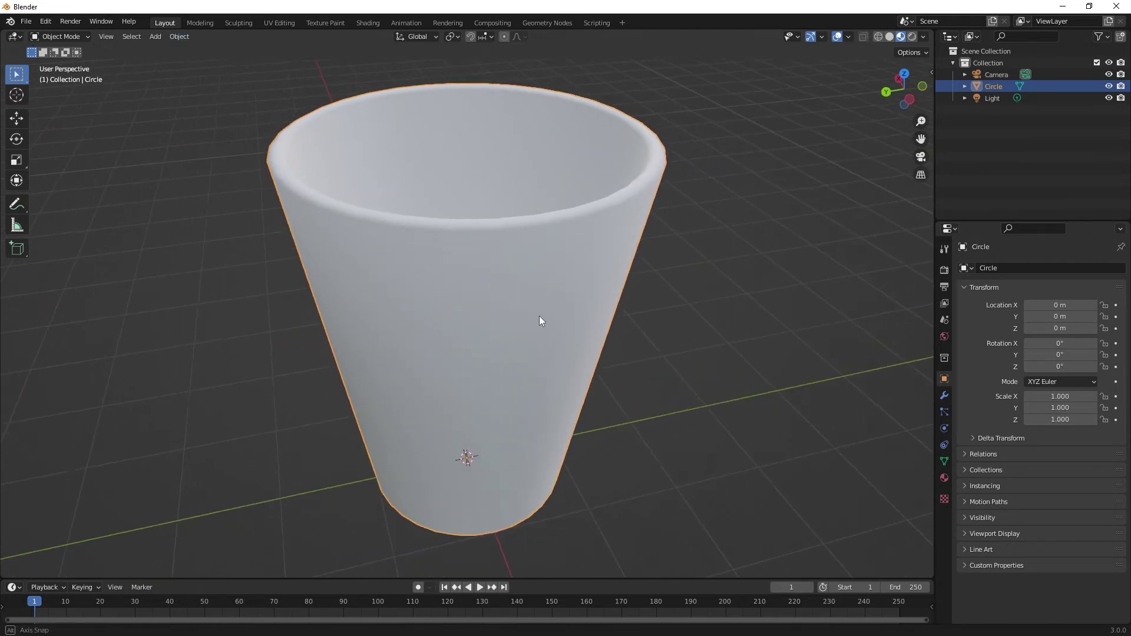
Add a Subdivision Surface modifier to the cup and show it in right orthographic view.
left_click(945, 395)
left_click(1027, 269)
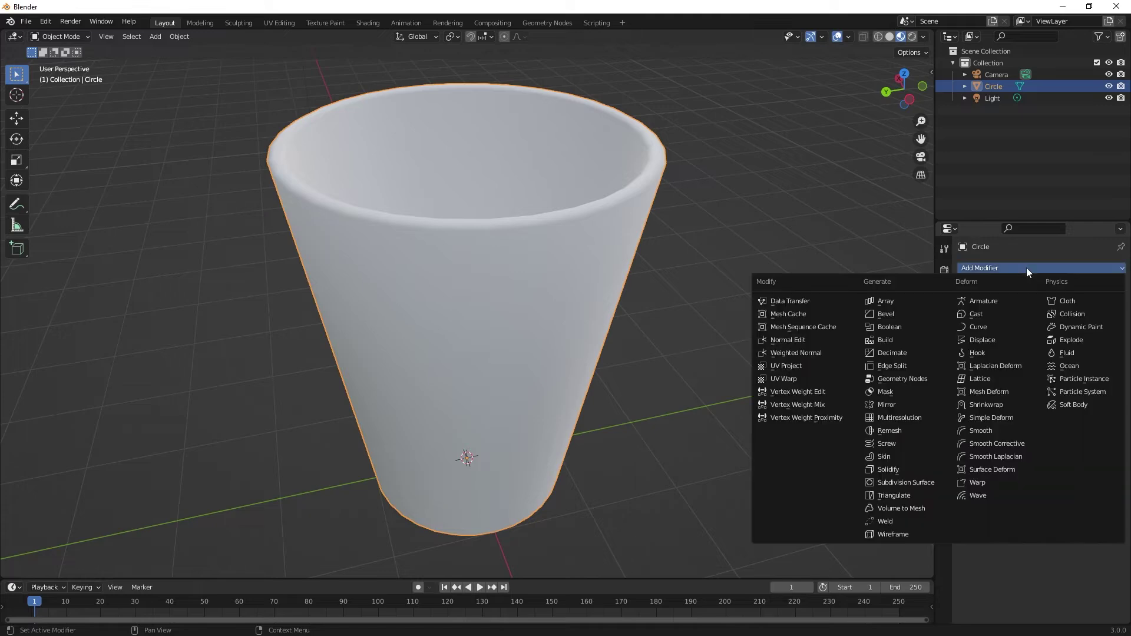
left_click(911, 484)
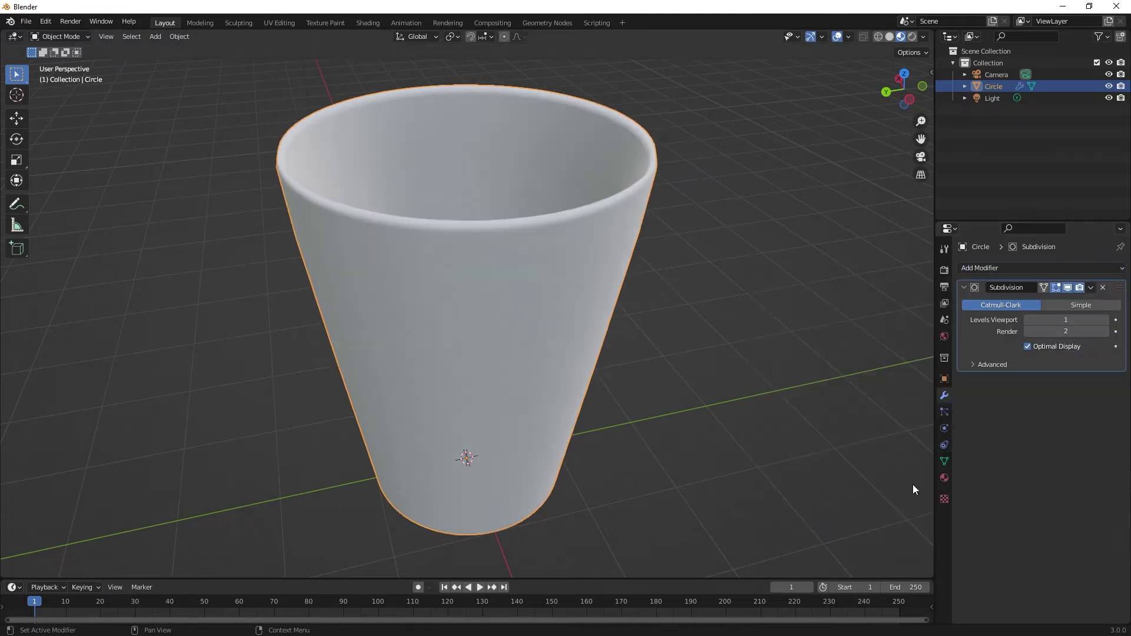
middle_click_drag(769, 359, 644, 305)
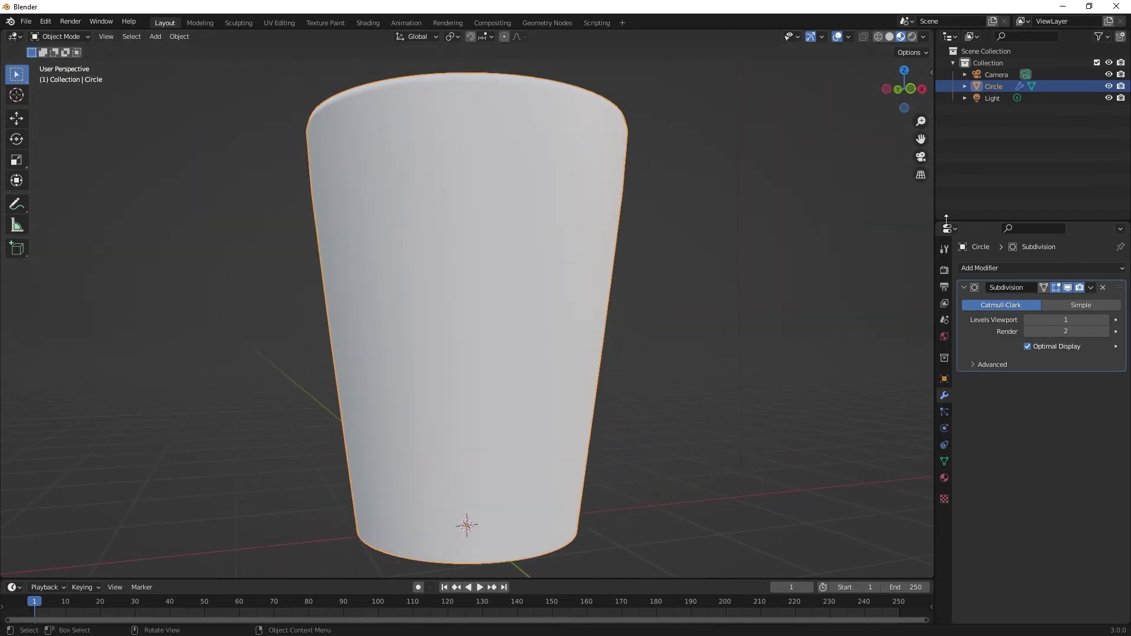
middle_click_drag(689, 248, 710, 230)
key("KP_3")
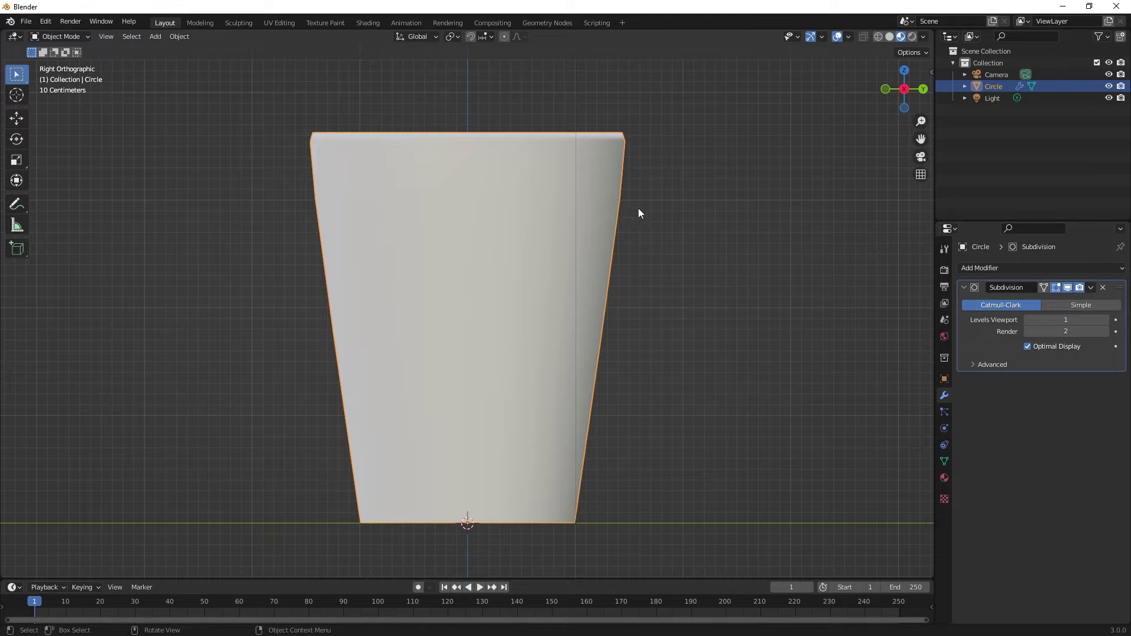
scroll(646, 228, "down", 5)
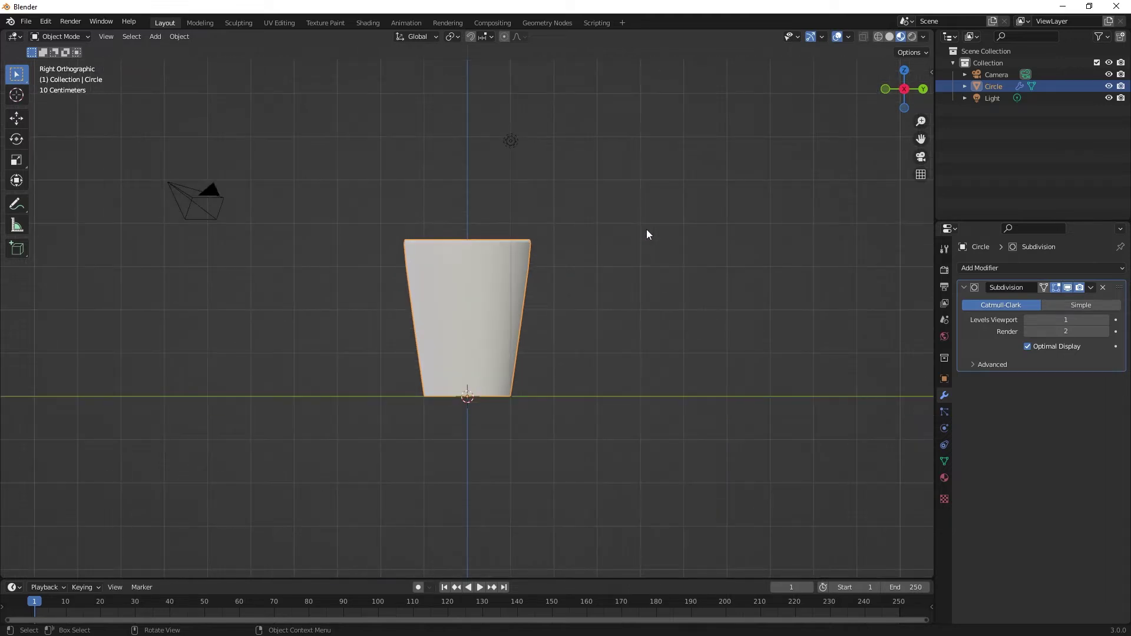
left_click(627, 290)
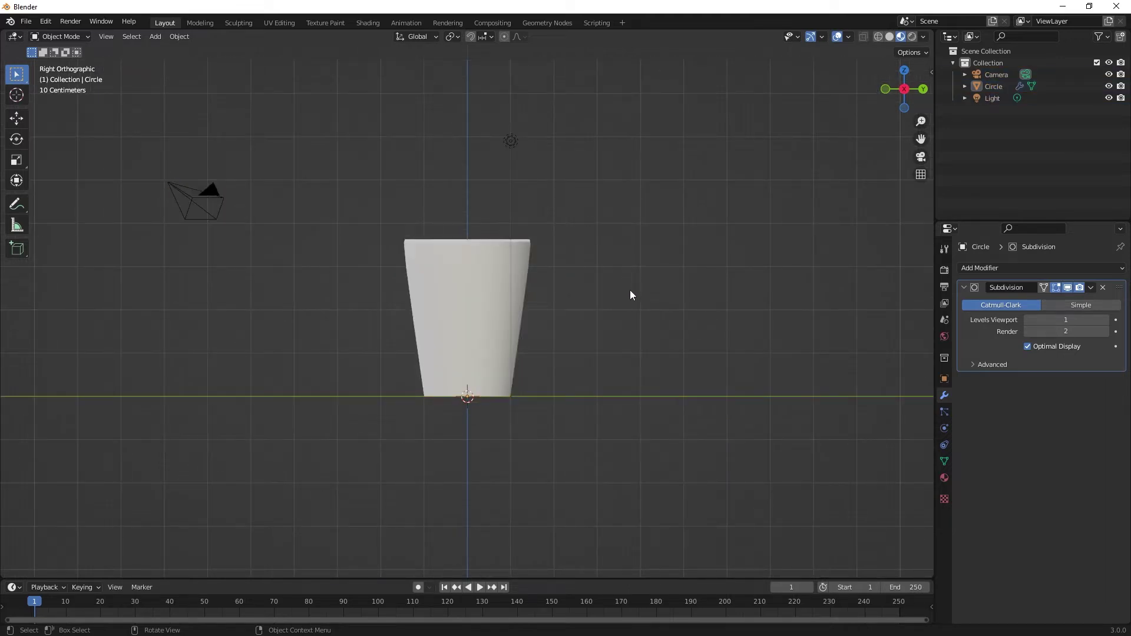
right_click(457, 288)
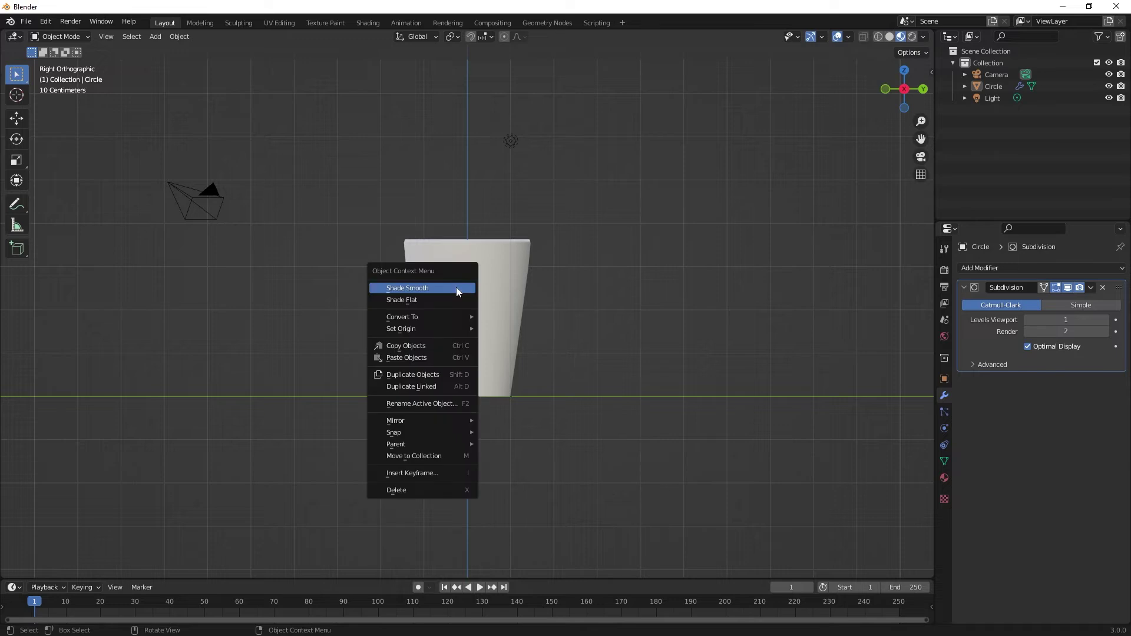
left_click(512, 263)
key("a")
left_click(582, 303)
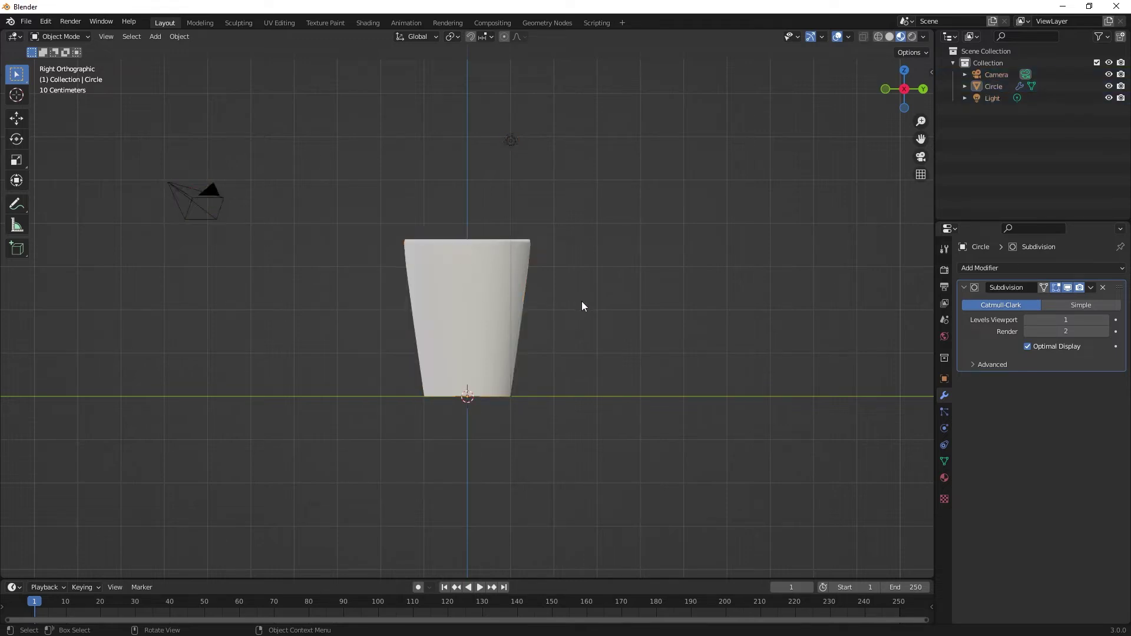
left_click(493, 294)
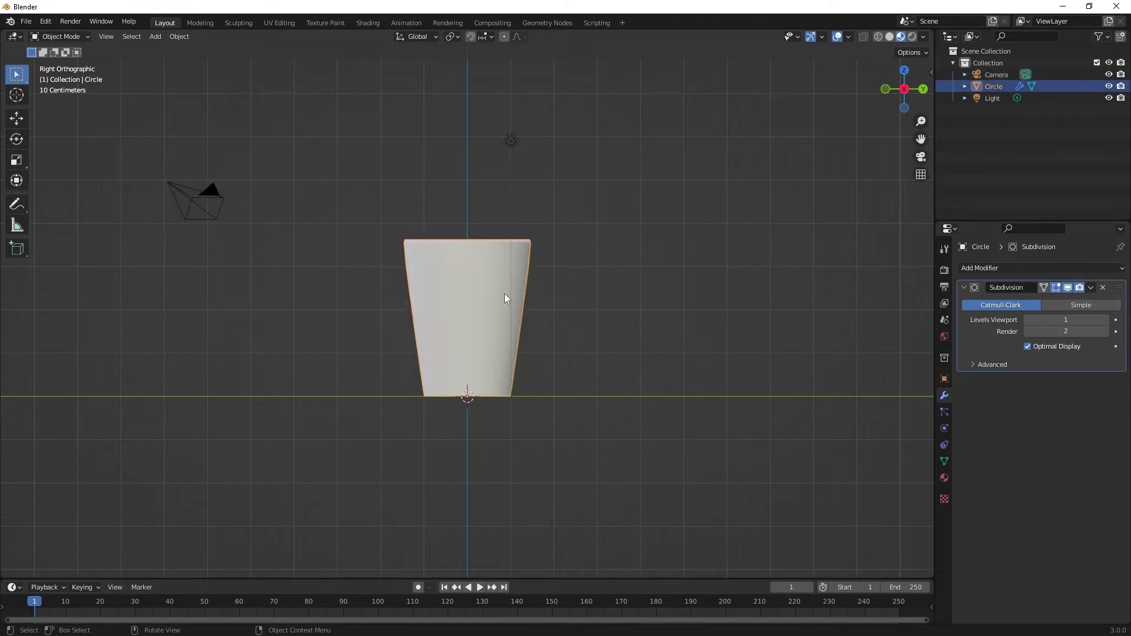
key("a")
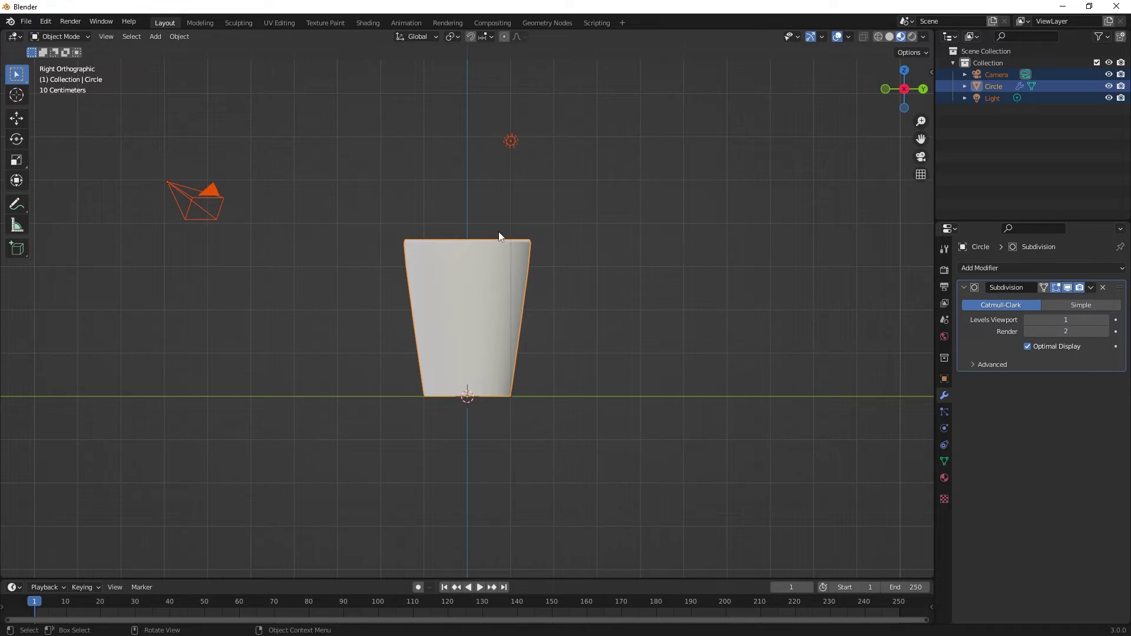
left_click(557, 261)
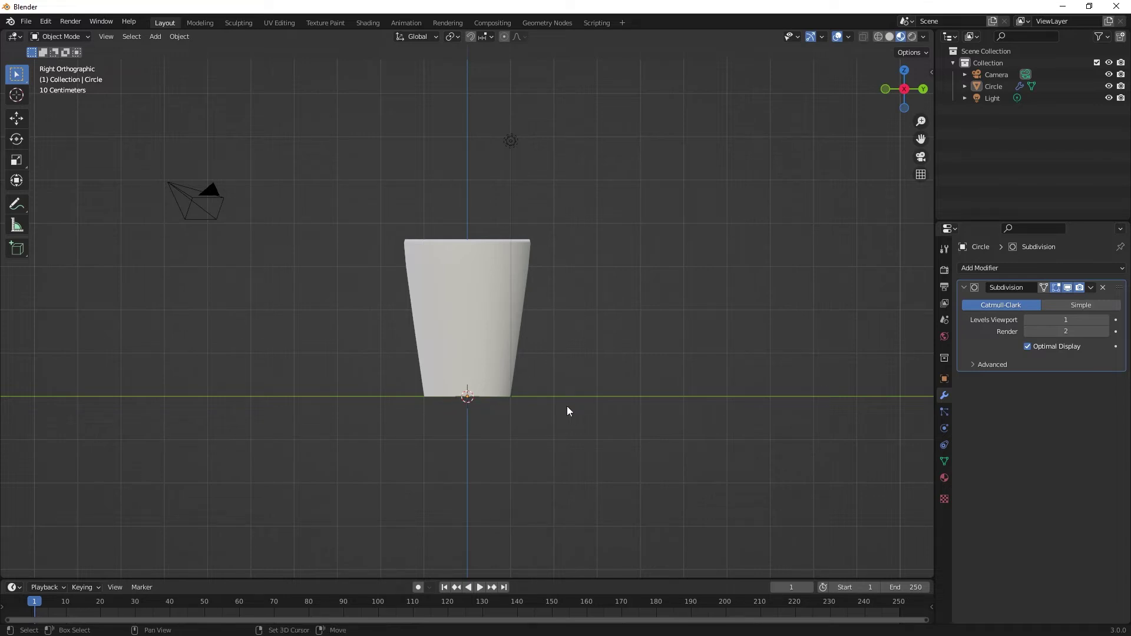
Place the 3D cursor beside the cup at about Y 4 m, Z 1.95 m and add a circle mesh there.
right_click(606, 396, "shift")
right_click(635, 398, "shift")
right_click(640, 313, "shift")
key("shift+a")
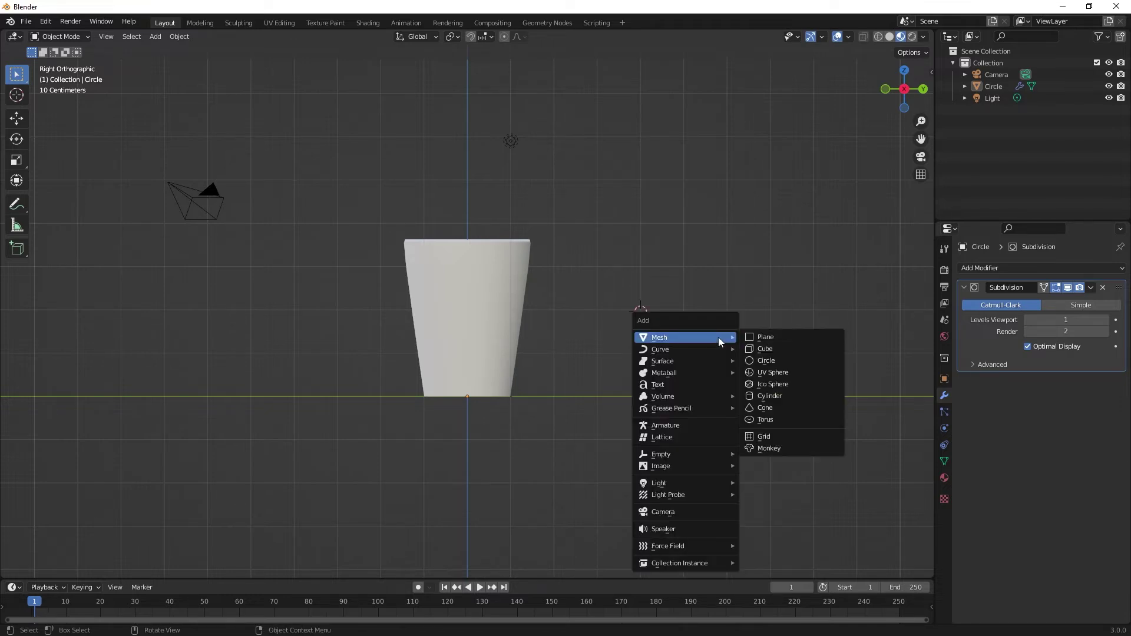
left_click(766, 361)
Show the new circle's transform values and scale it uniformly to about 0.196.
key("n")
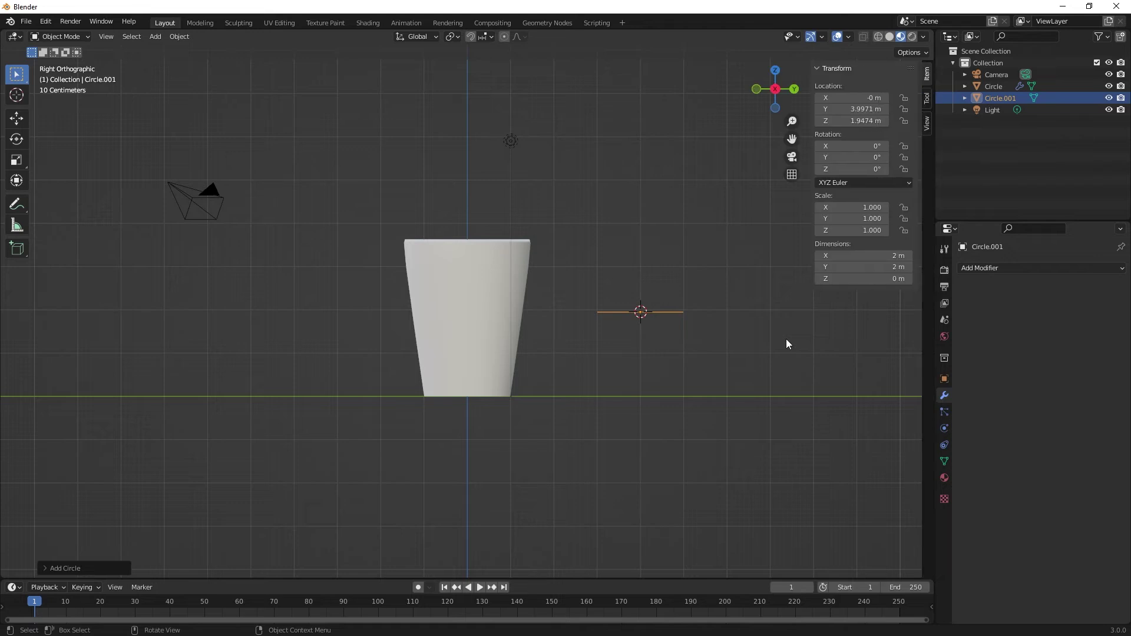
left_click(927, 100)
left_click(926, 75)
left_click(719, 322)
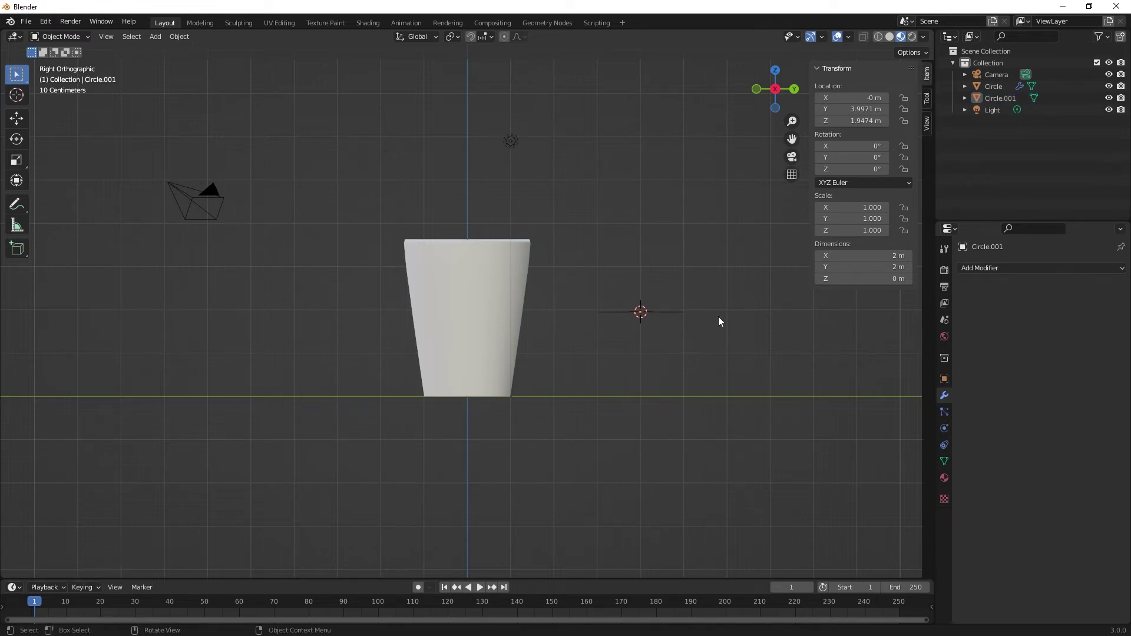
left_click(669, 312)
key("s")
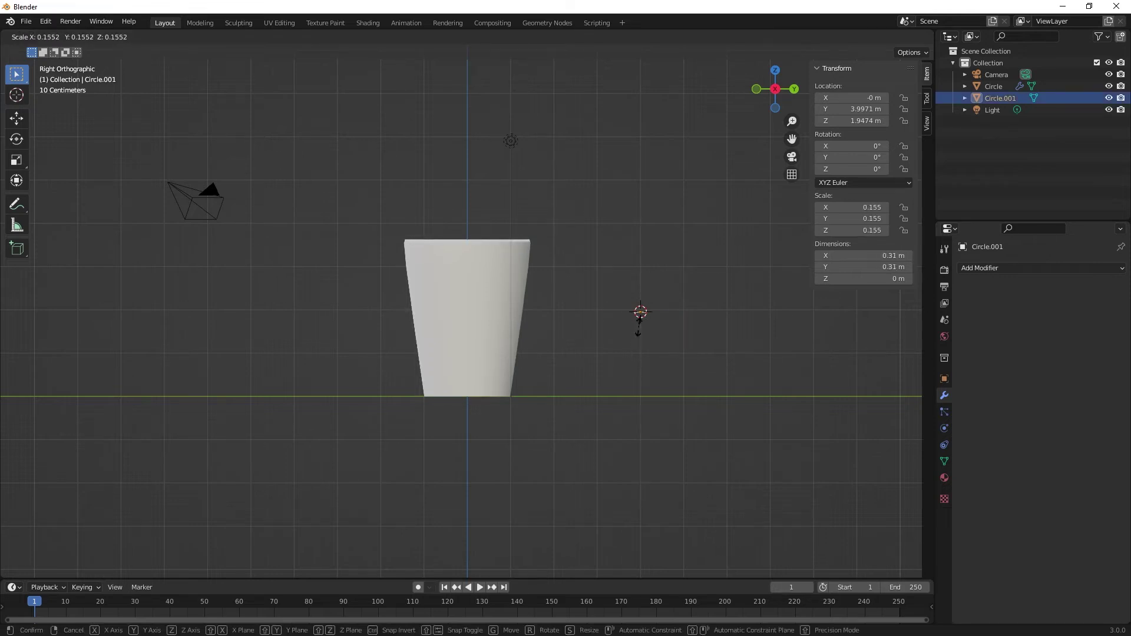
left_click(642, 335)
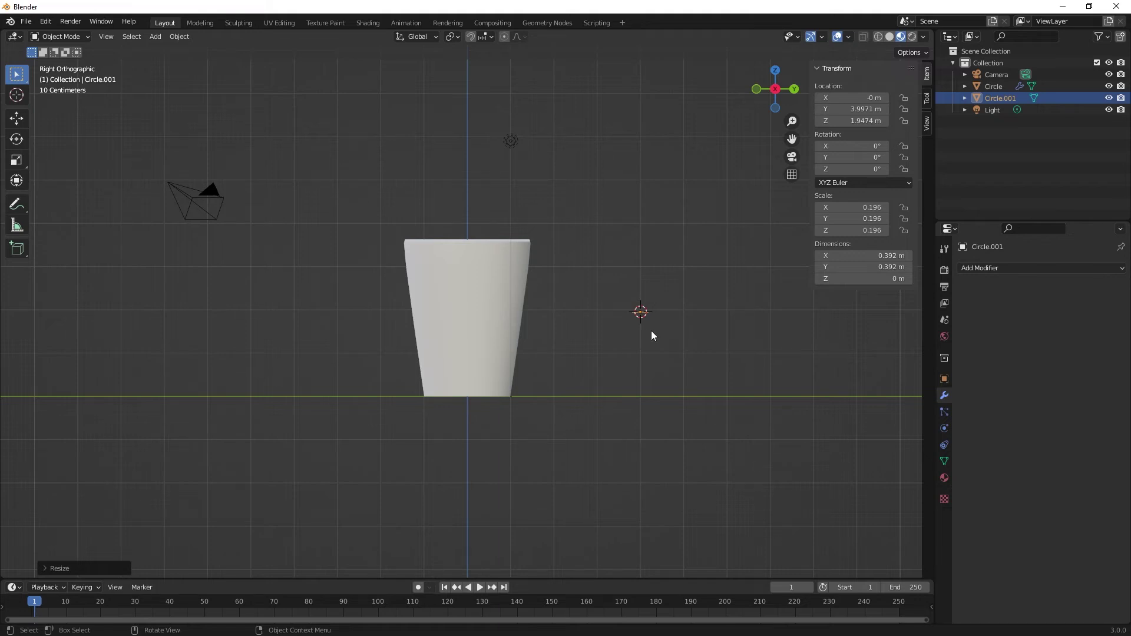
Isolate the small circle in local view and place the 3D cursor level with it, farther away from the cup along Y.
key("KP_Divide")
scroll(635, 290, "down", 5)
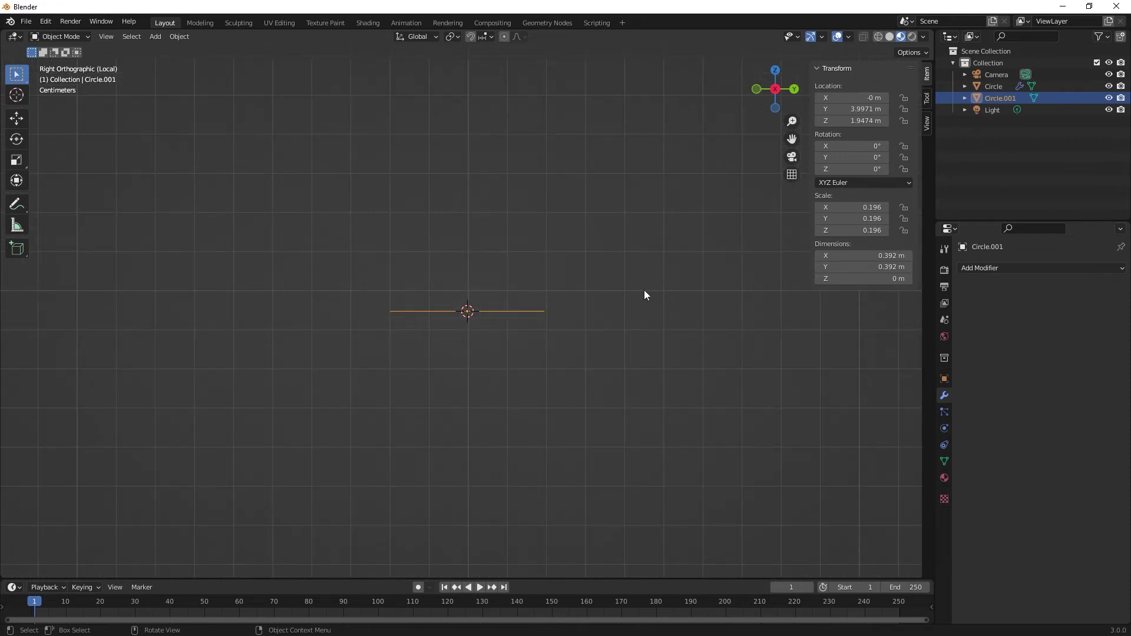
key("KP_Divide")
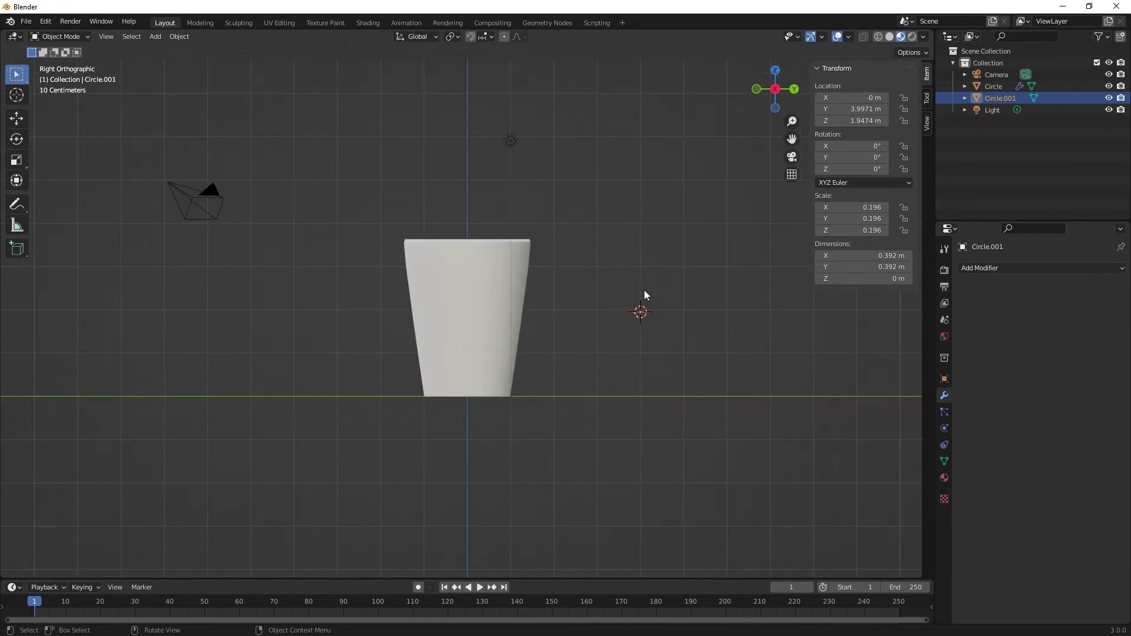
key("KP_Divide")
scroll(644, 291, "down", 9)
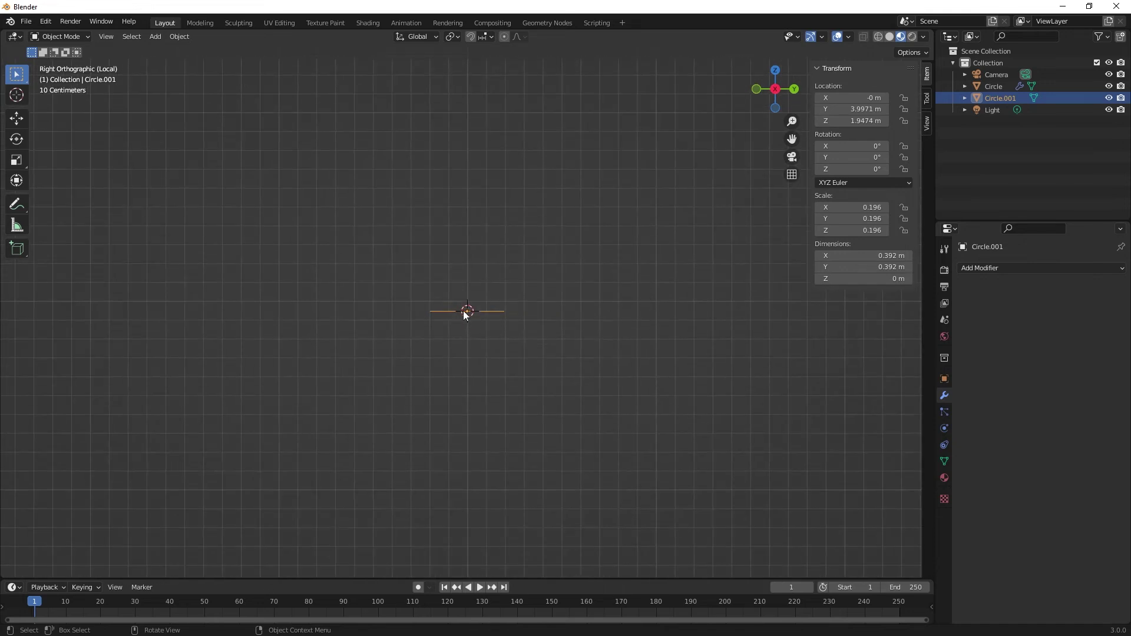
right_click(669, 310, "shift")
middle_click_drag(736, 333, 510, 401, "shift")
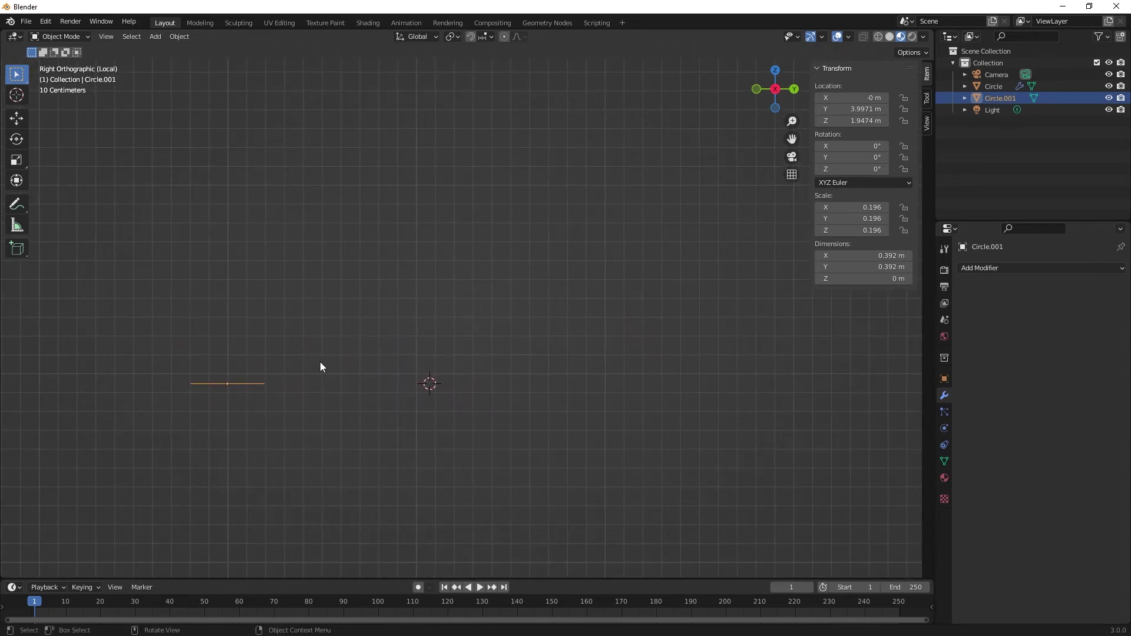
Edit the small circle's mesh and activate the Spin tool around the X axis.
key("Tab")
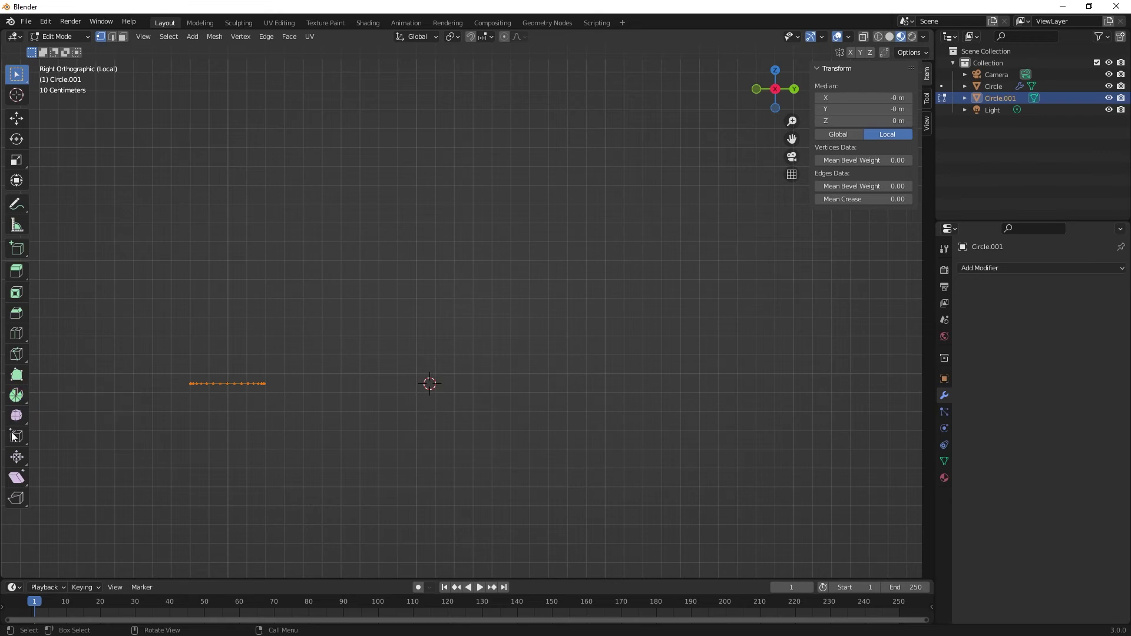
left_click(16, 396)
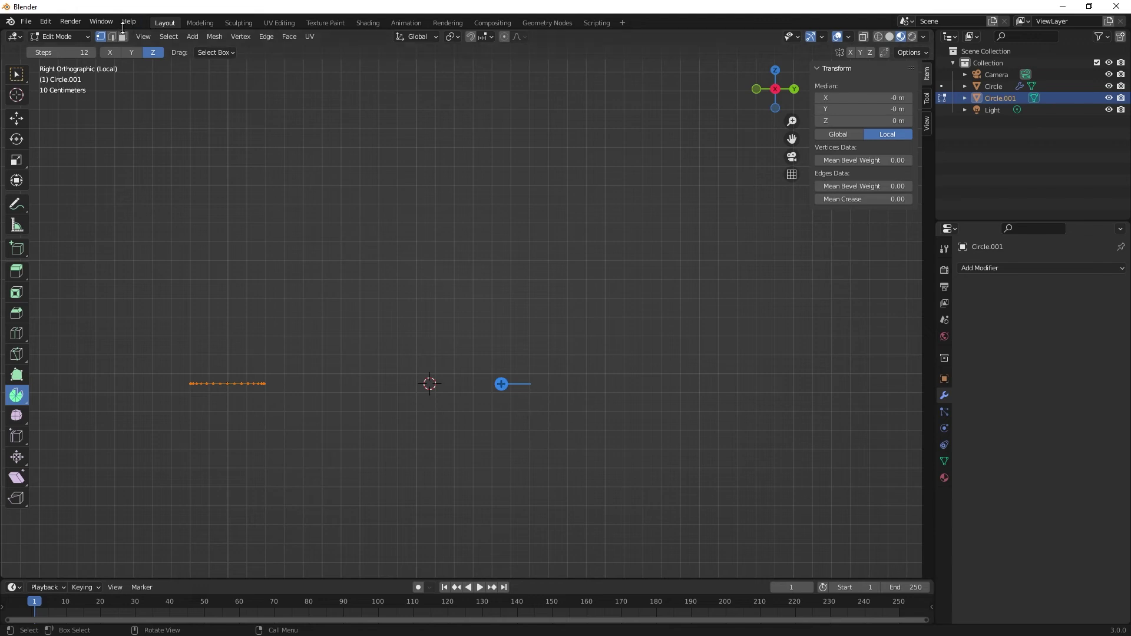
left_click(131, 53)
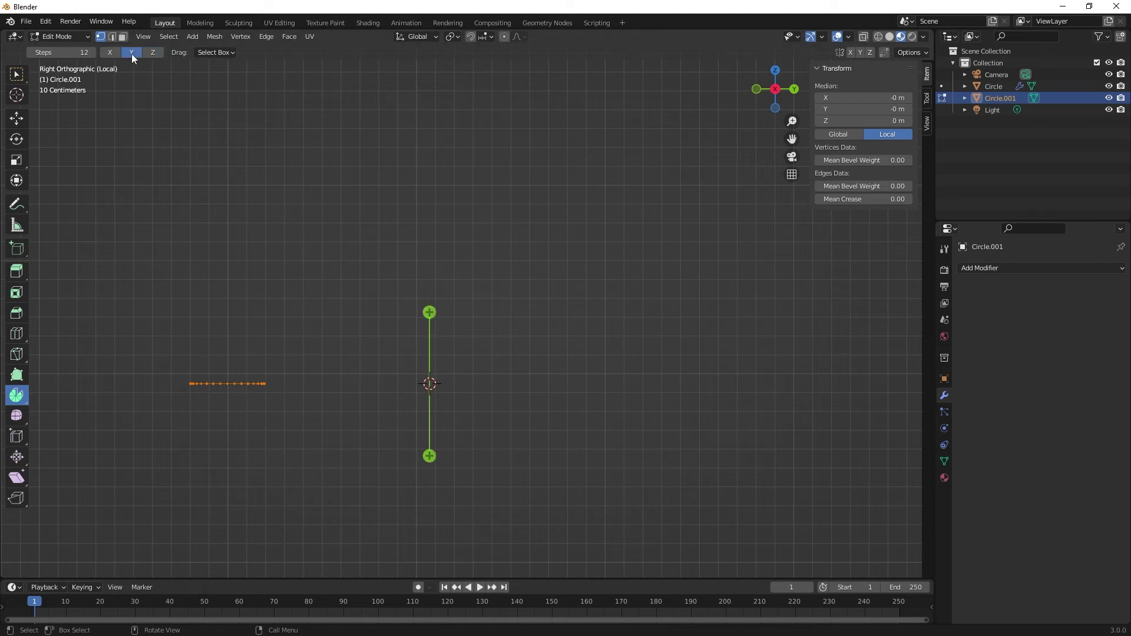
left_click(111, 53)
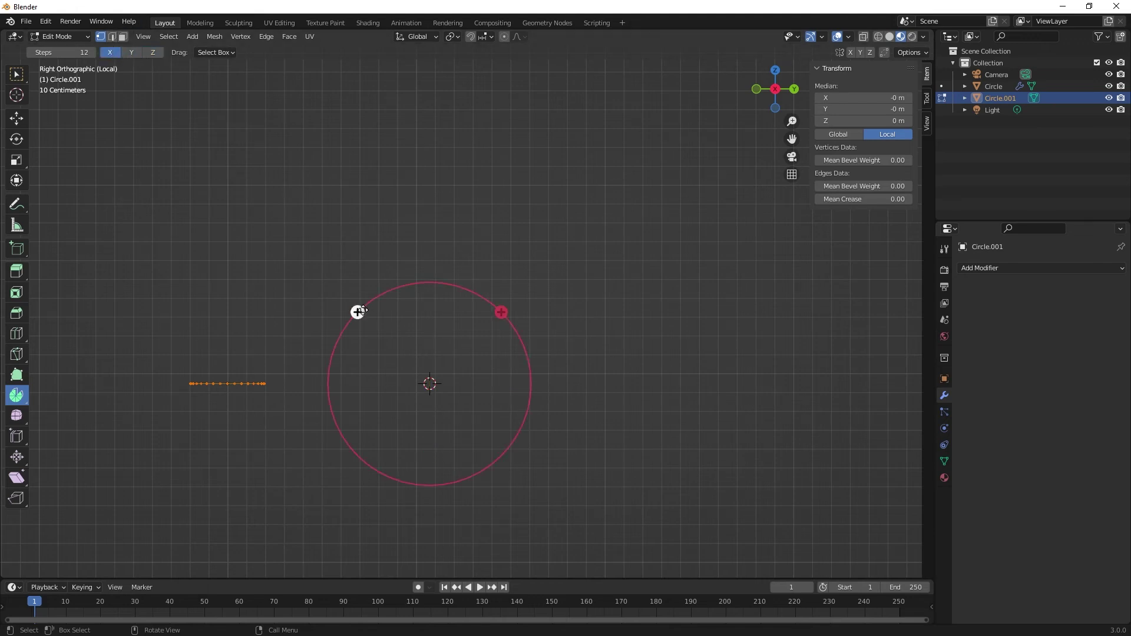
Try to spin the circle over the 3D cursor into a half ring with 12 steps, and undo the spin.
left_click_drag(356, 311, 482, 439)
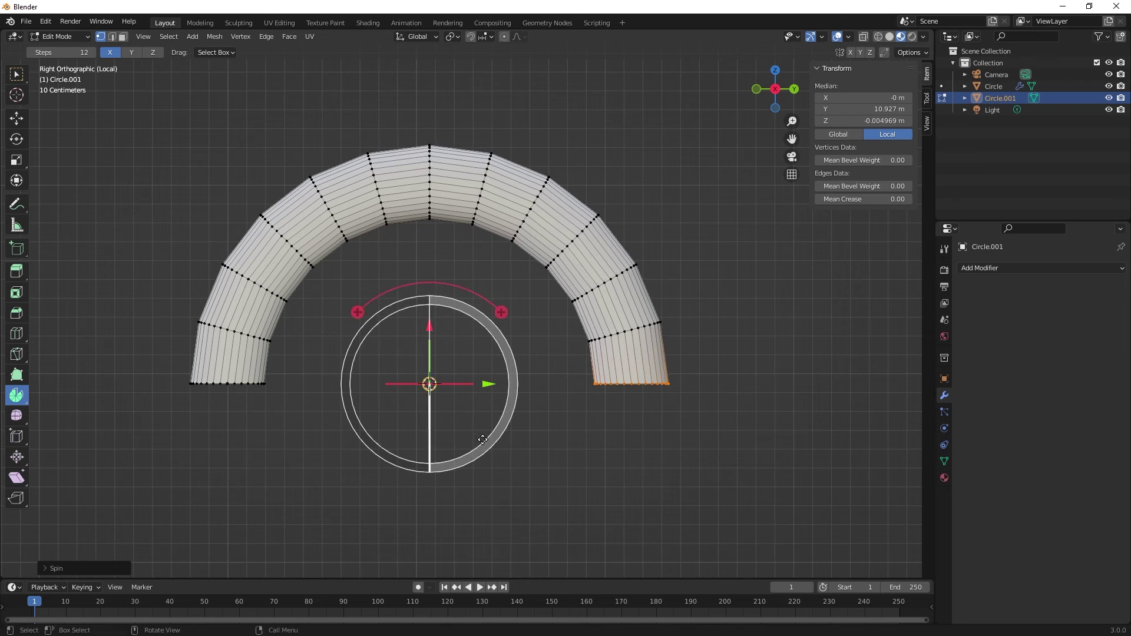
left_click(927, 98)
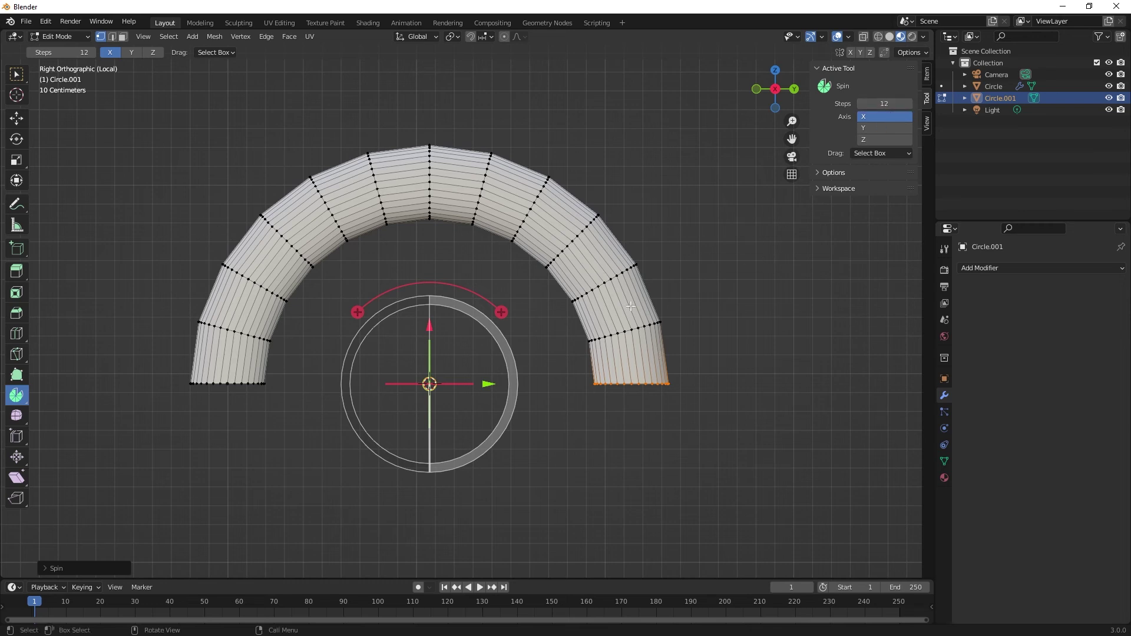
key("ctrl+z")
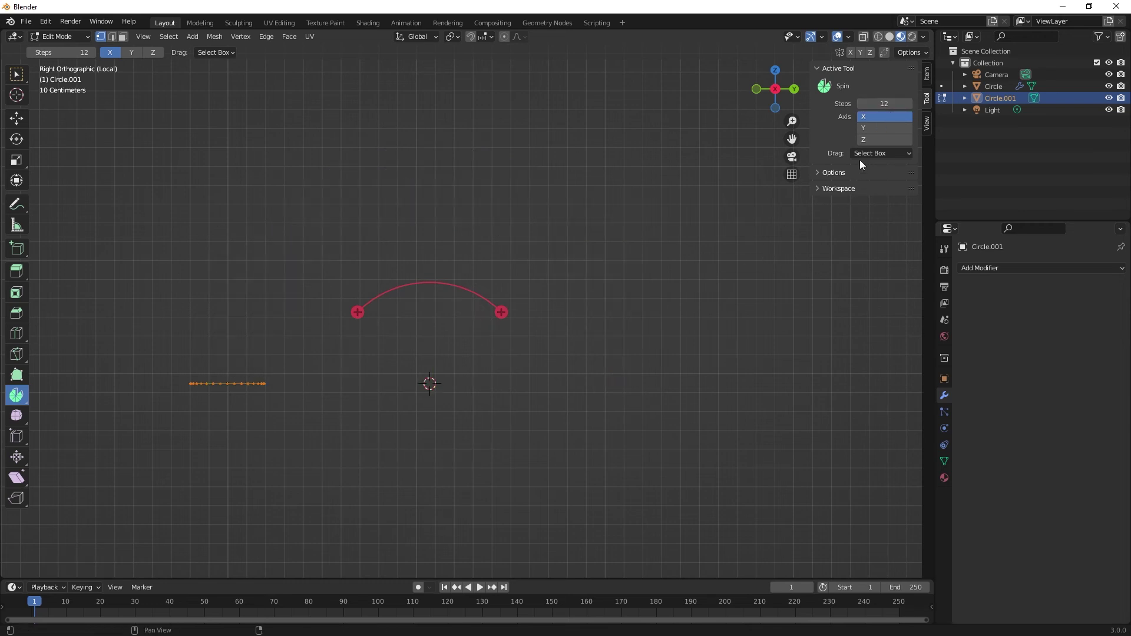
Set the Spin tool to 18 steps, spin the circle into a half ring about the 3D cursor, and leave mesh editing.
left_click(890, 104)
type("18")
key("Return")
left_click_drag(358, 312, 430, 416)
key("Tab")
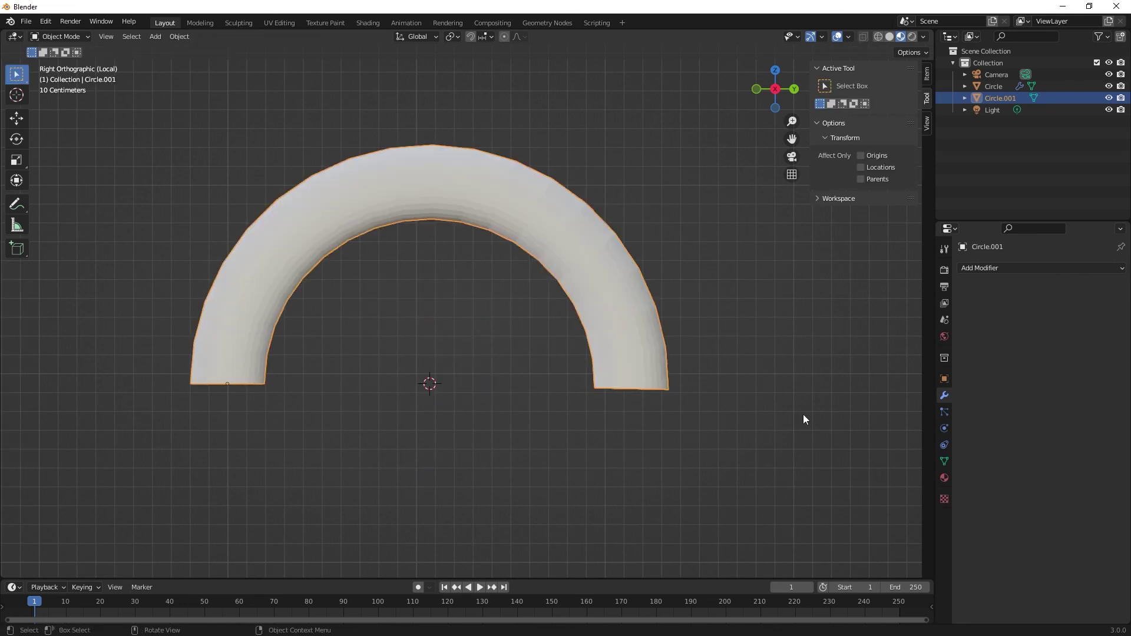
Exit local view, rotate the half ring so its open ends face the cup, and move it against the wall as a handle.
key("KP_Divide")
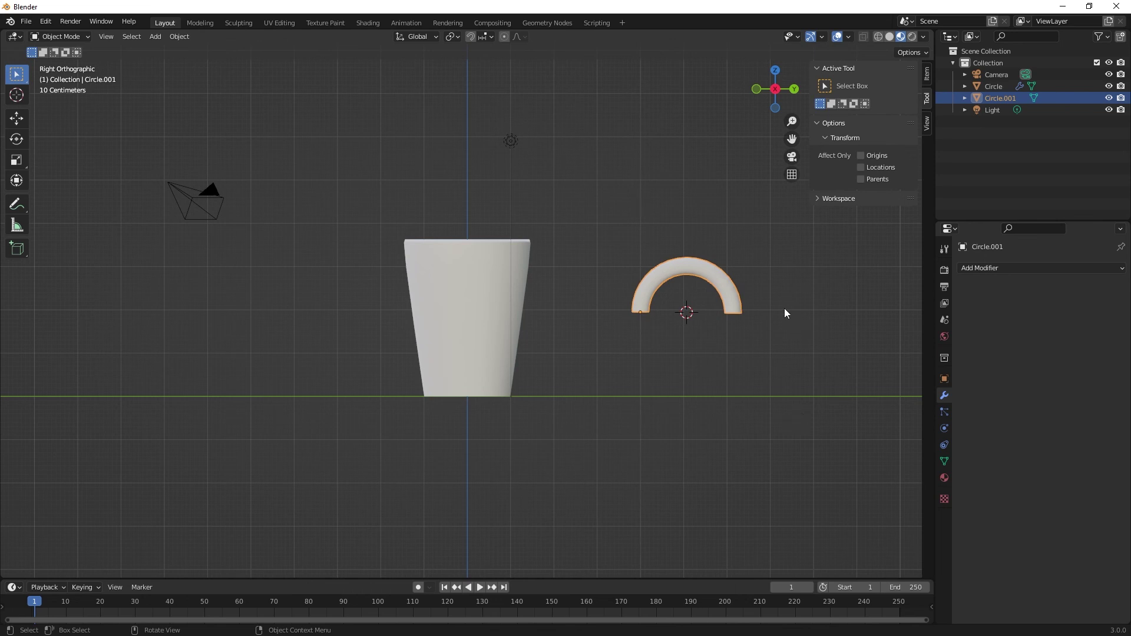
key("r")
left_click(624, 419)
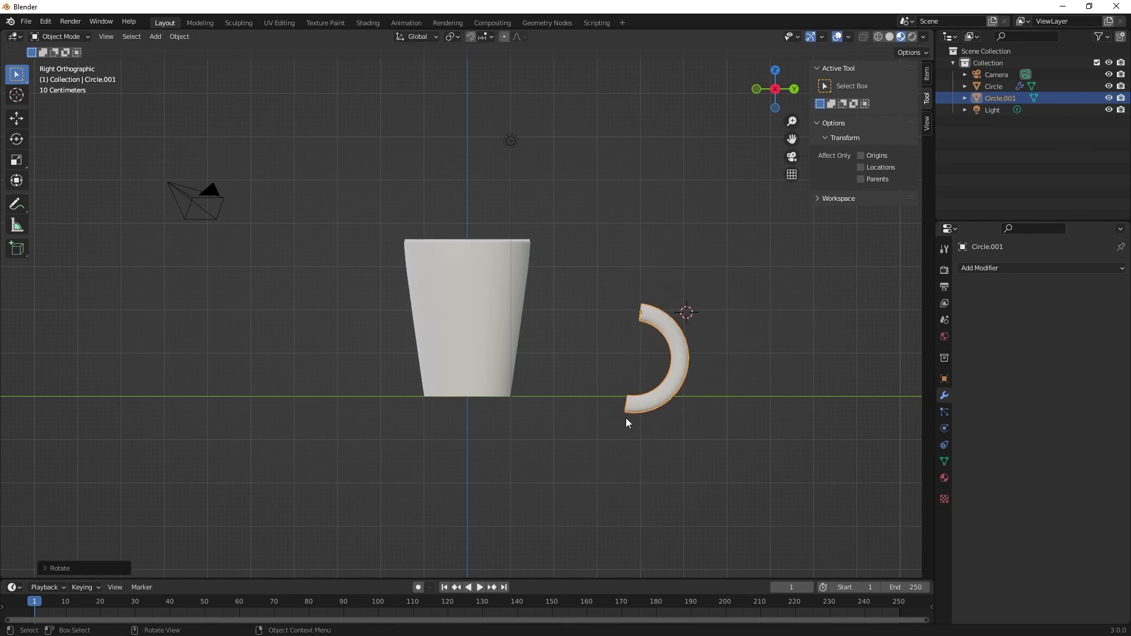
key("g")
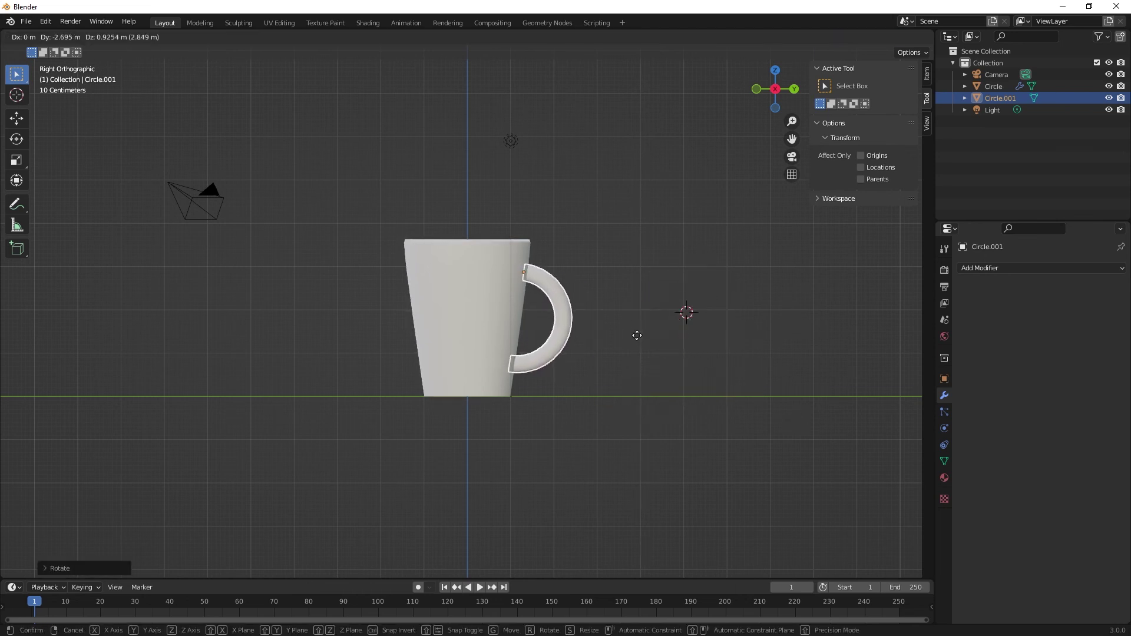
left_click(639, 332)
key("KP_7")
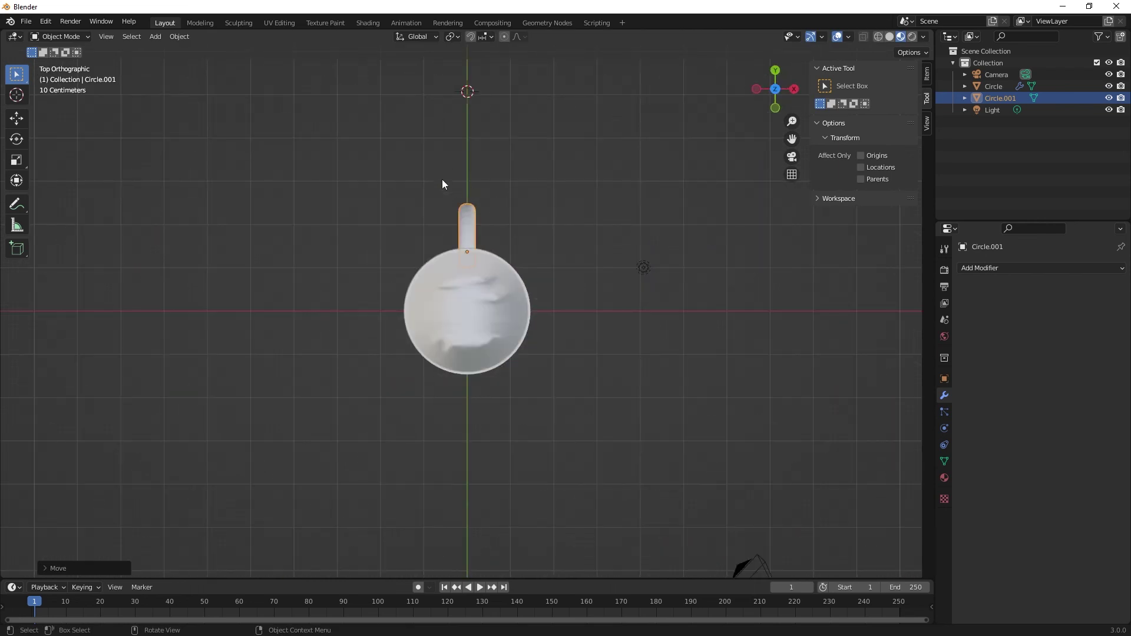
key("g")
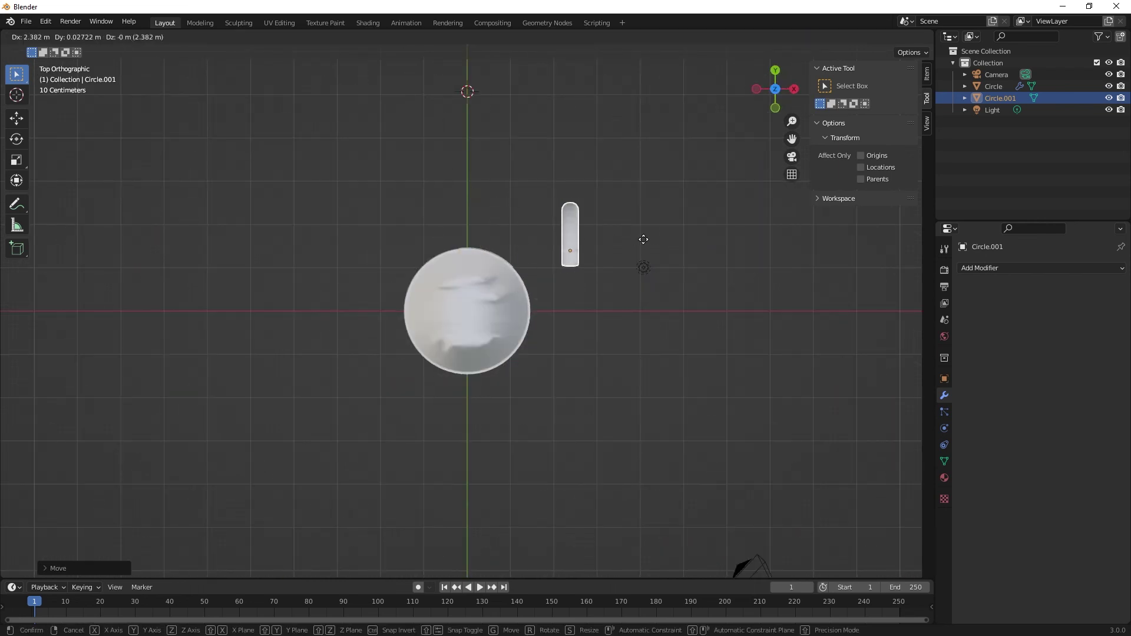
right_click(628, 239)
Apply smooth shading to the cup's handle.
middle_click_drag(628, 238, 530, 173)
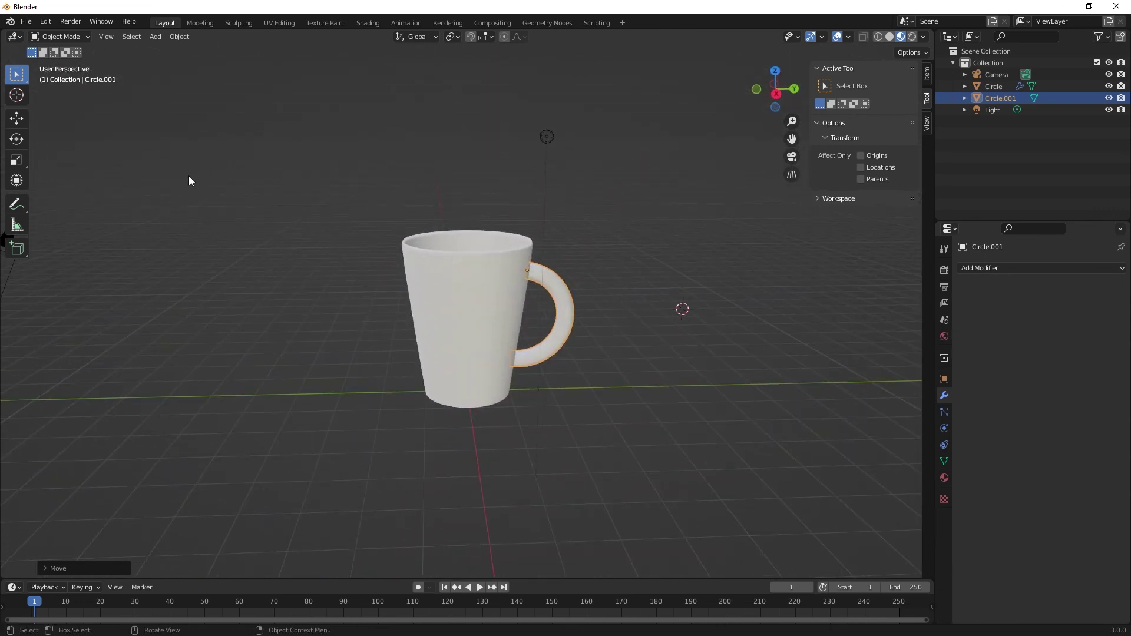
left_click(180, 37)
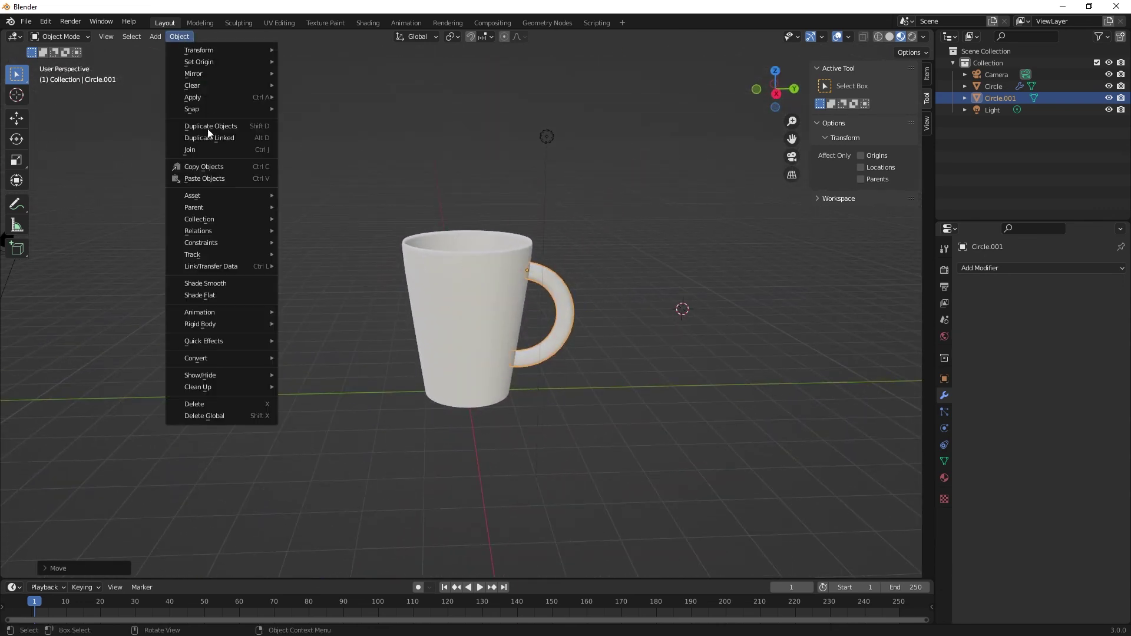
left_click(225, 290)
middle_click_drag(631, 324, 616, 357)
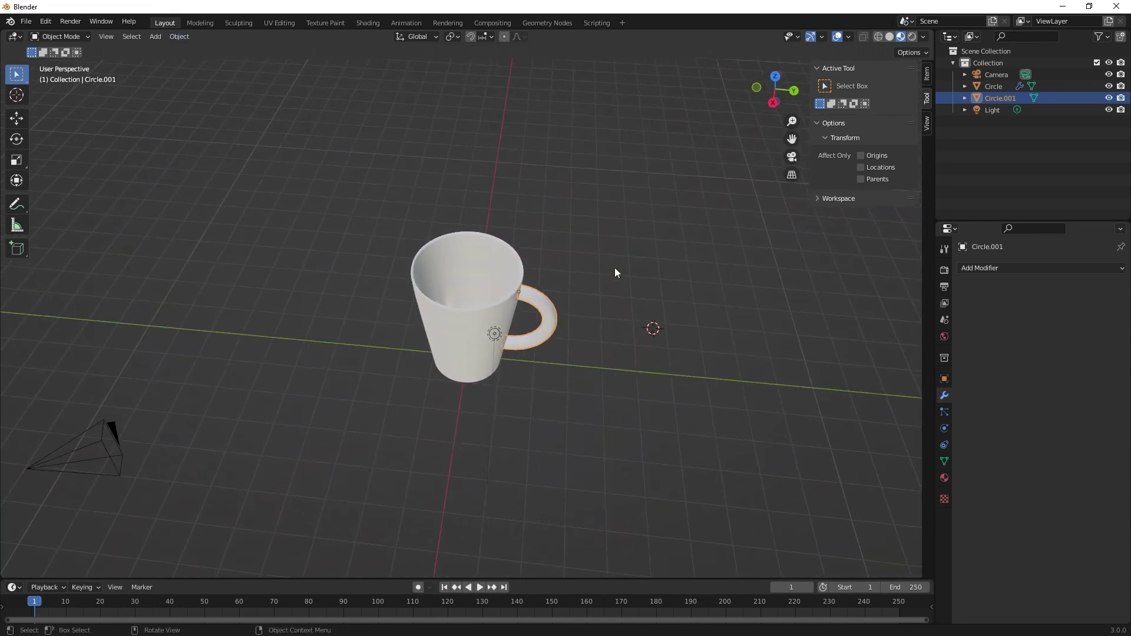